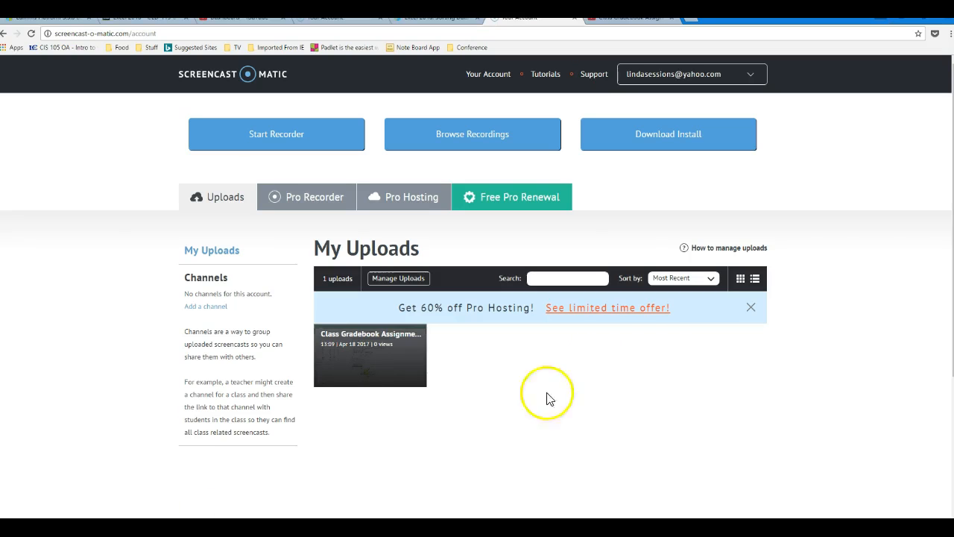
Switch to the Excel workbook and merge and center the two title lines, each across columns A to F in rows 1 and 2.
drag(953, 92, 389, 37)
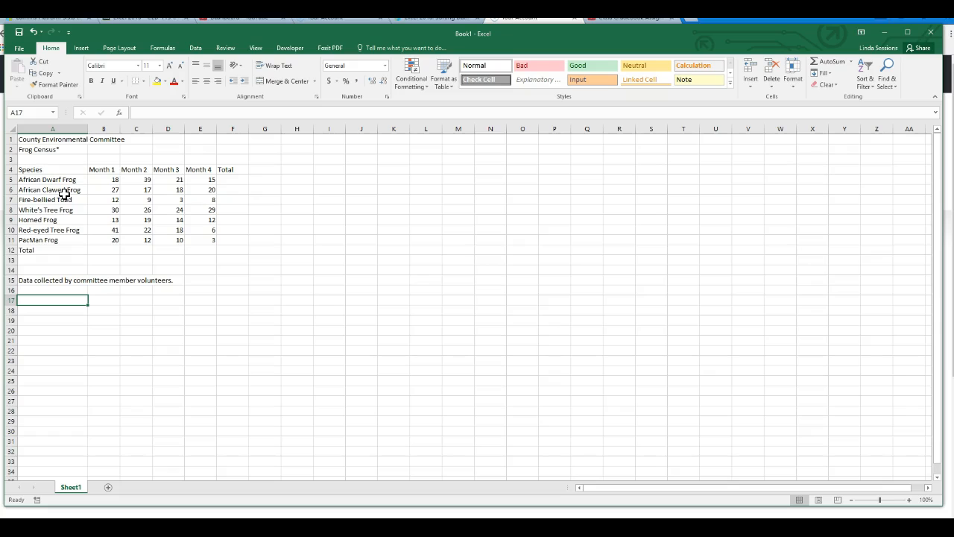
click(38, 139)
drag(90, 128, 224, 129)
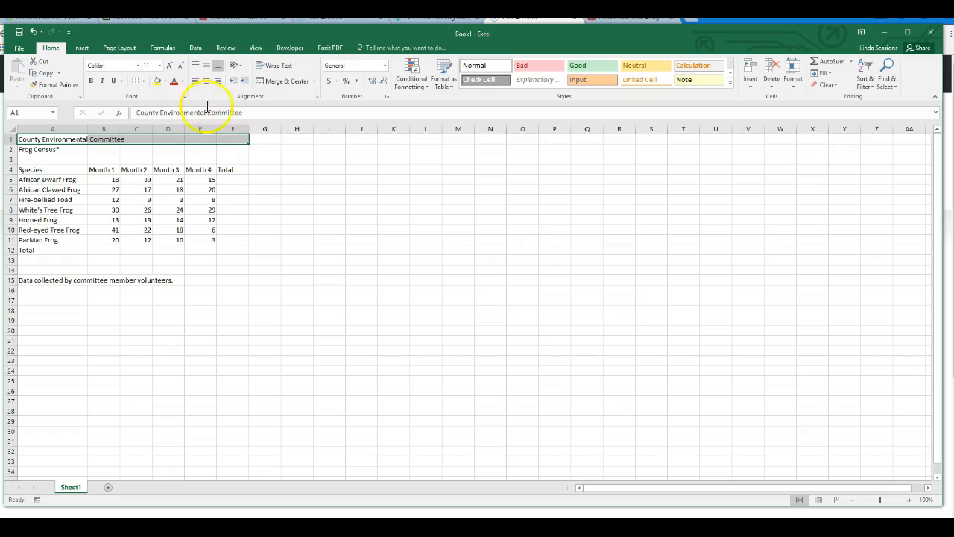
click(275, 80)
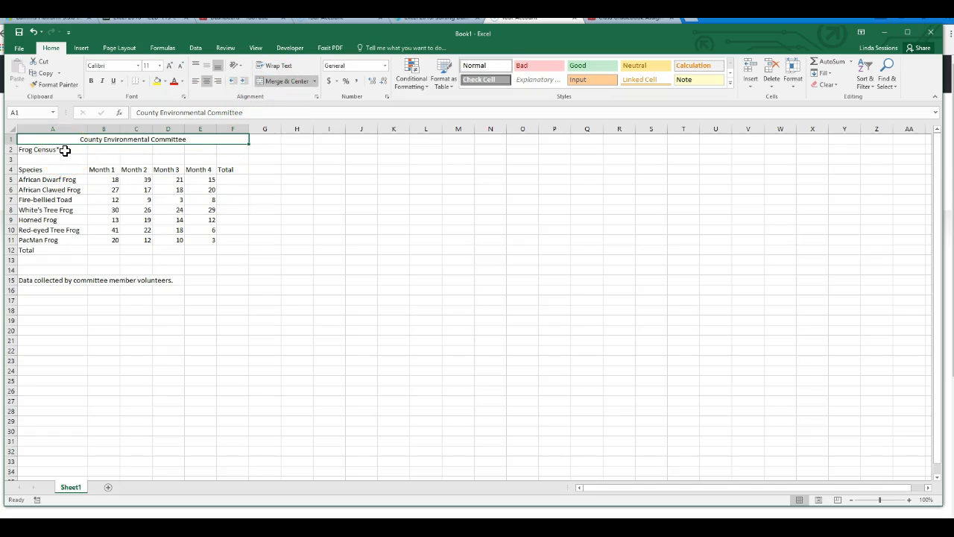
drag(46, 149, 223, 149)
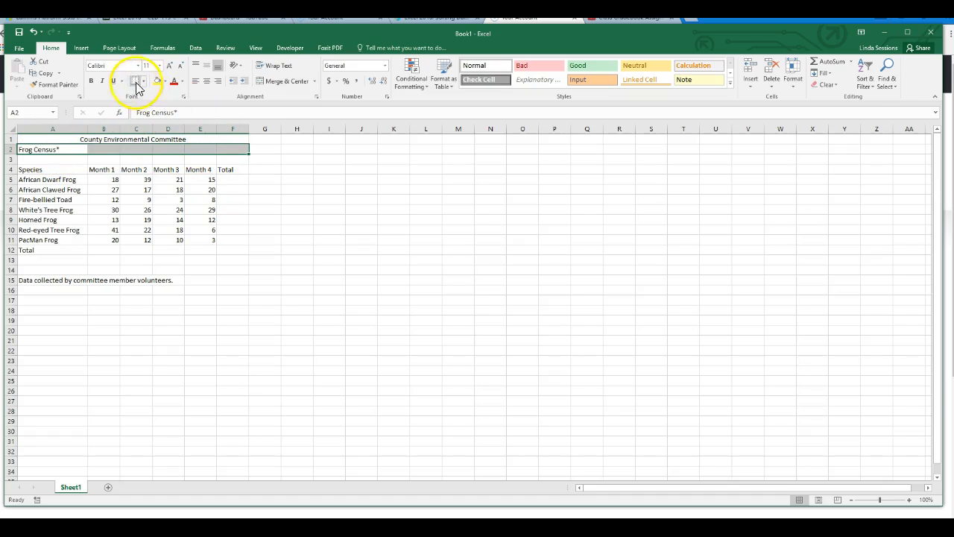
click(278, 81)
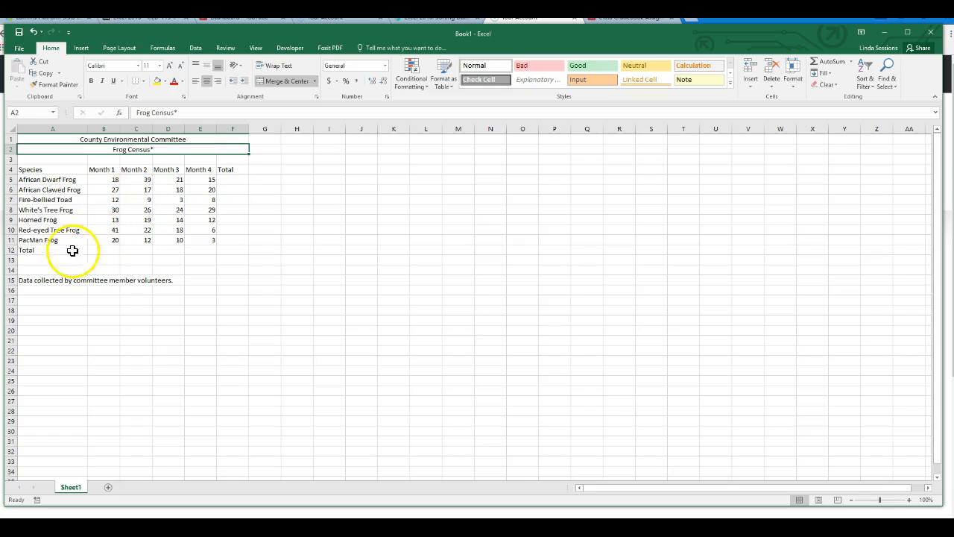
Make the column headings in A4:F4 bold and center them.
drag(40, 167, 229, 167)
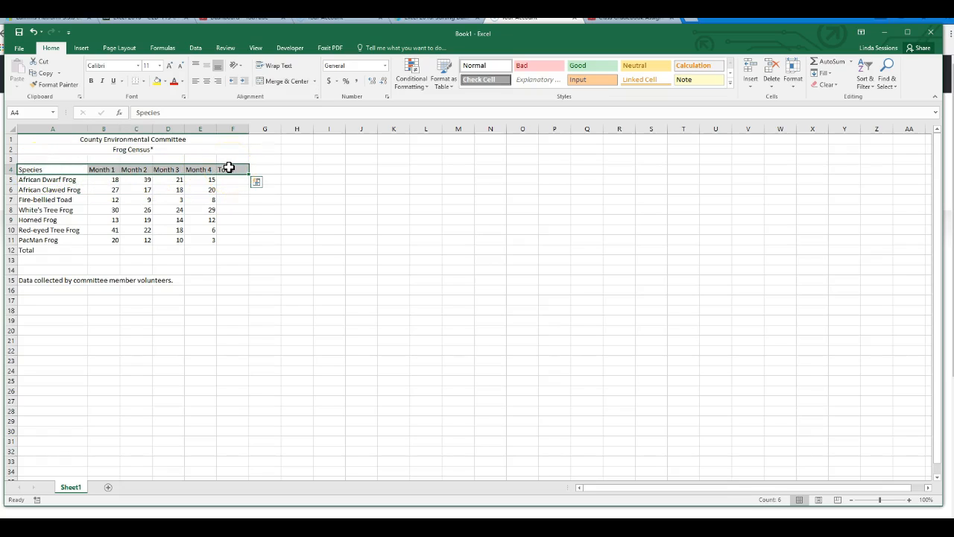
click(91, 80)
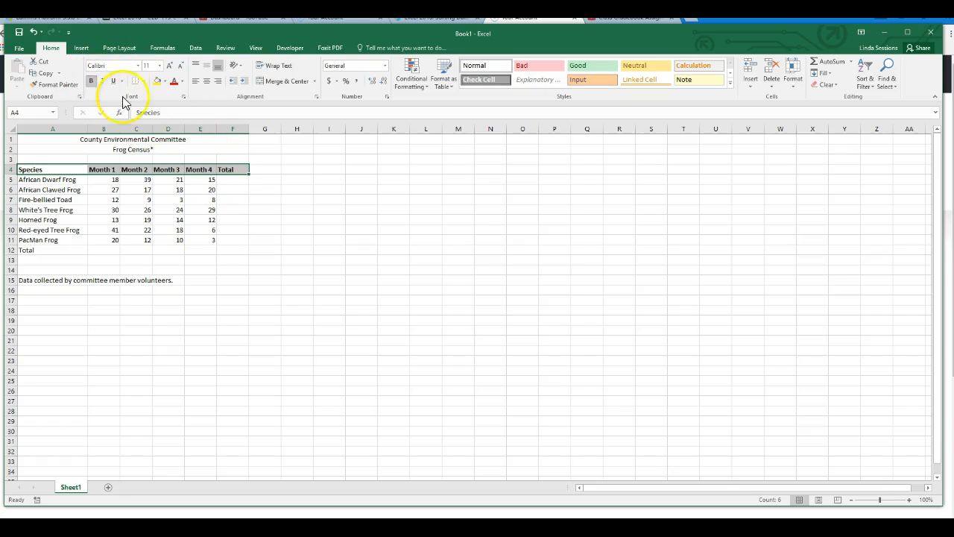
click(206, 81)
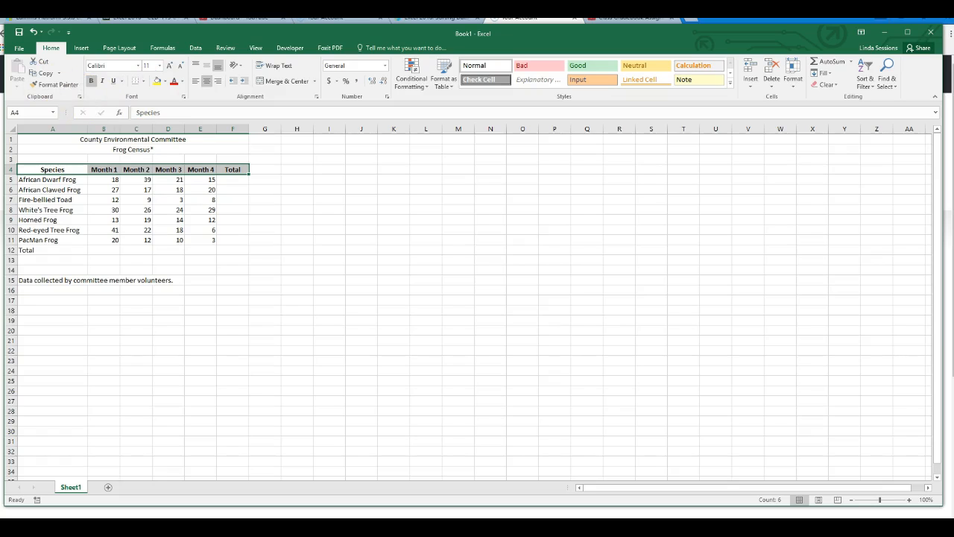
Fill the two merged title rows with a light green theme color.
drag(41, 141, 39, 149)
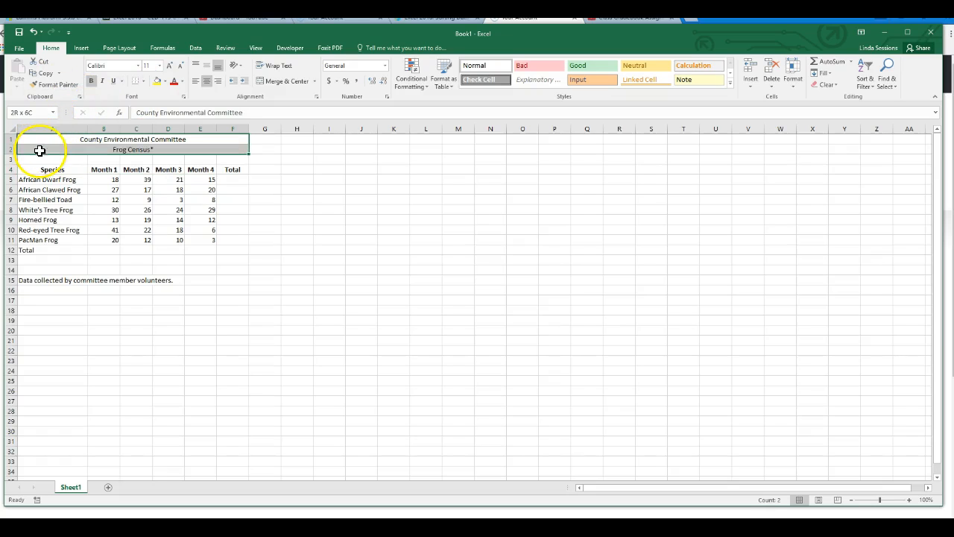
click(165, 80)
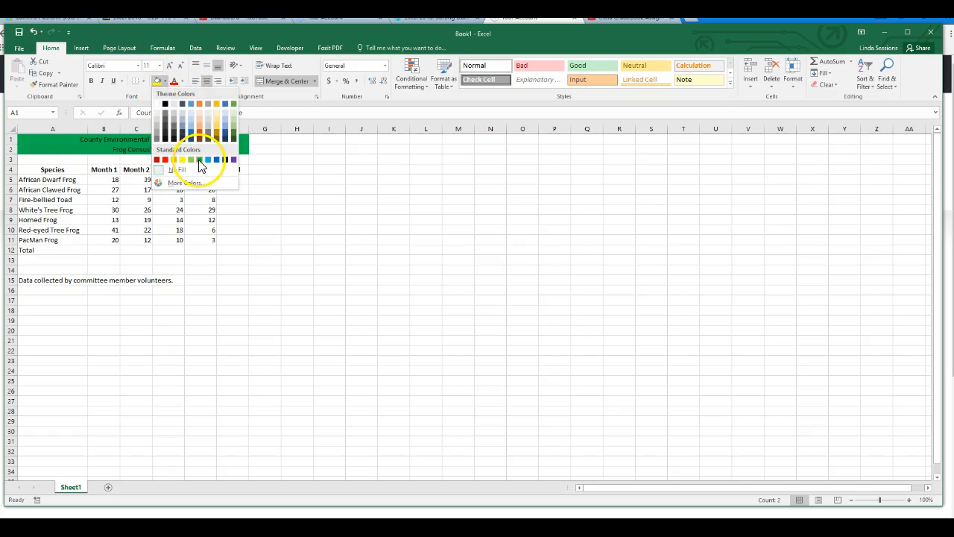
click(232, 118)
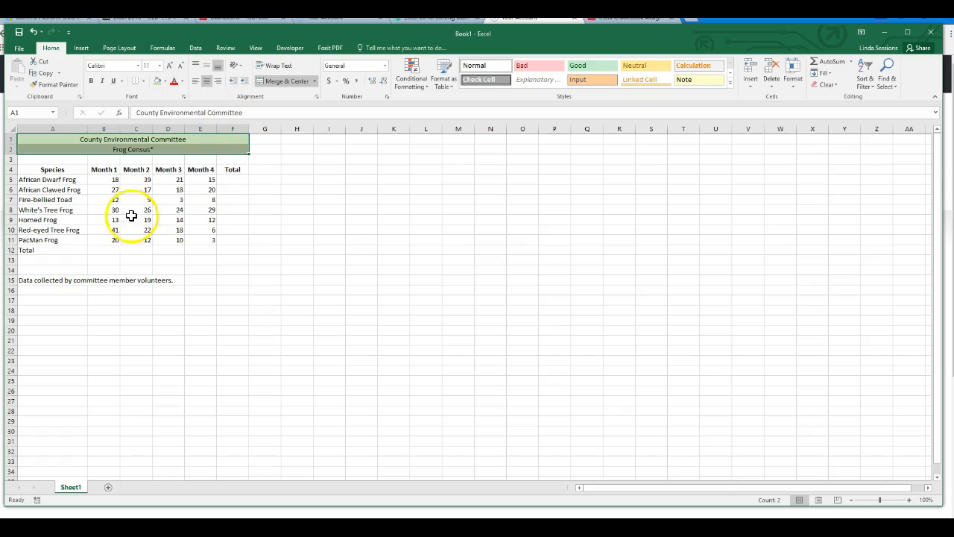
Right-align the Total label in A12 and make it bold.
click(97, 252)
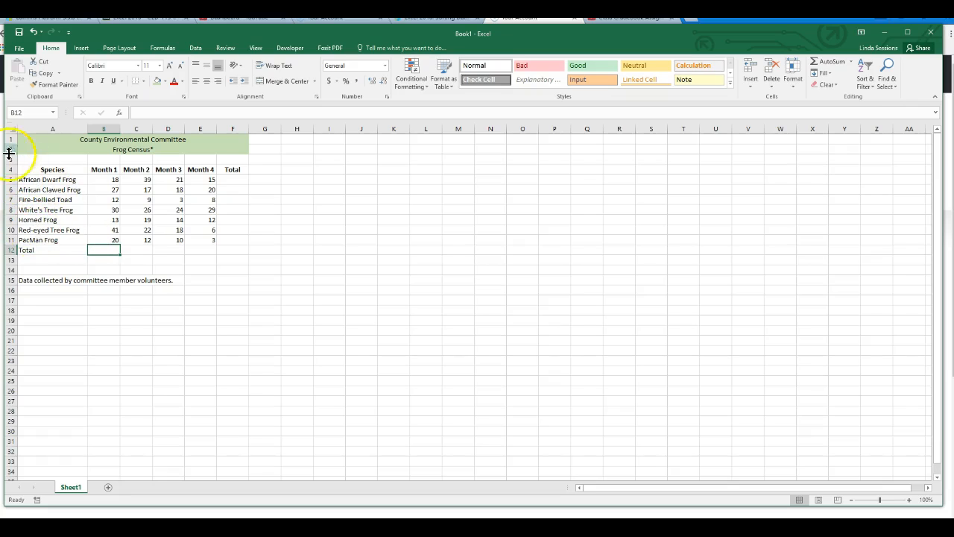
click(41, 251)
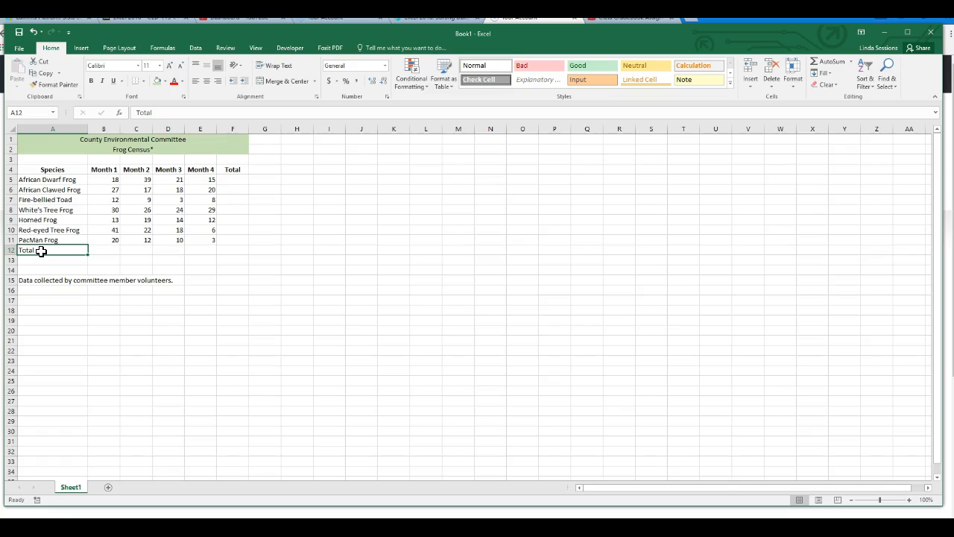
click(217, 82)
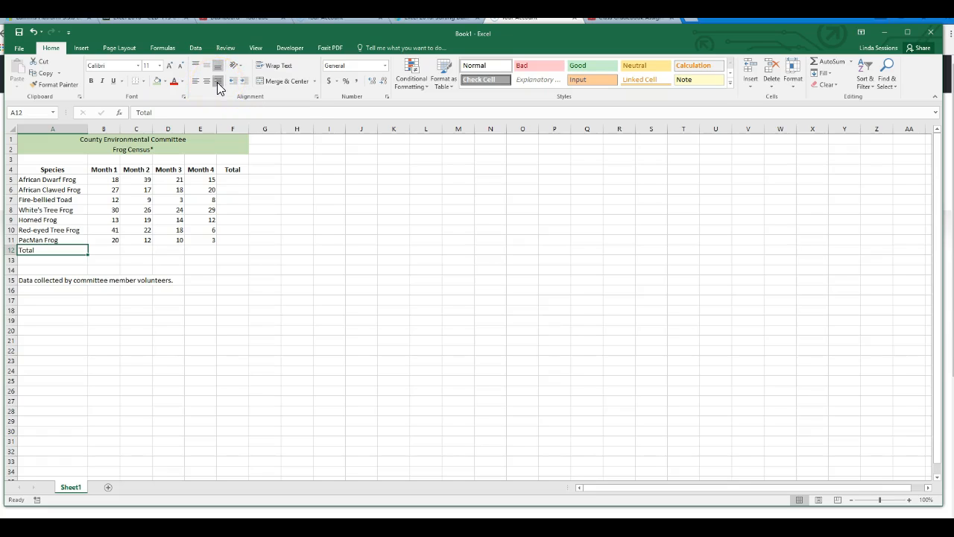
click(91, 82)
Apply a top border and a bottom double border to the total row cells B12:F12.
drag(95, 250, 222, 248)
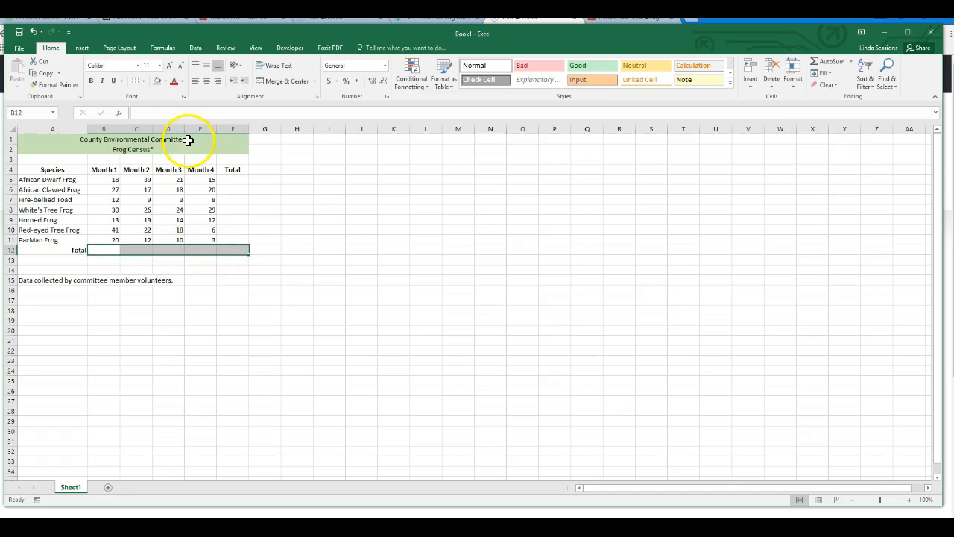
click(142, 81)
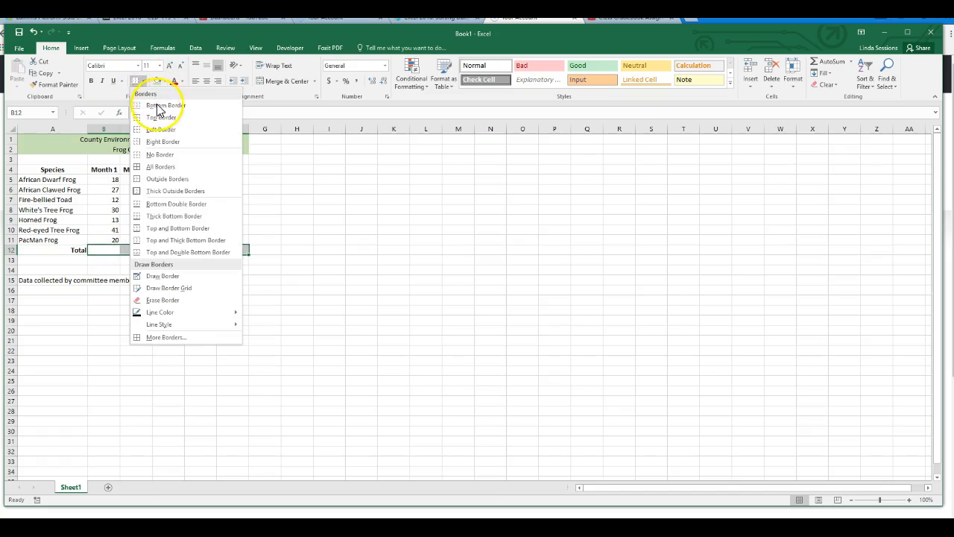
click(158, 125)
click(143, 80)
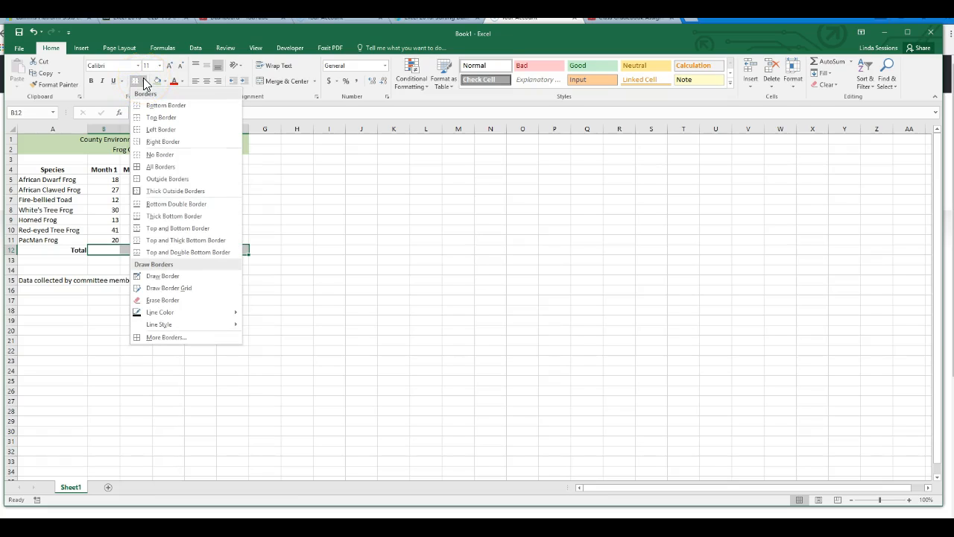
click(165, 203)
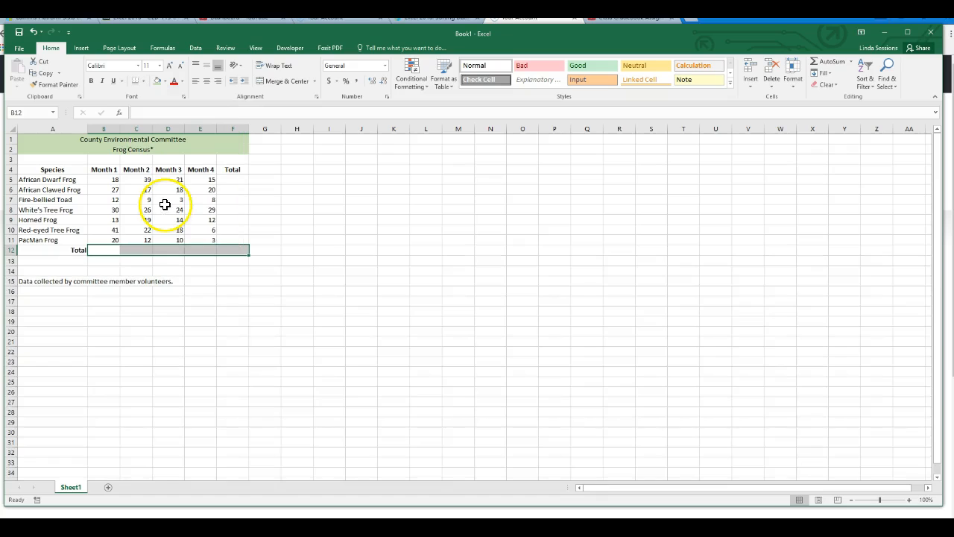
click(274, 227)
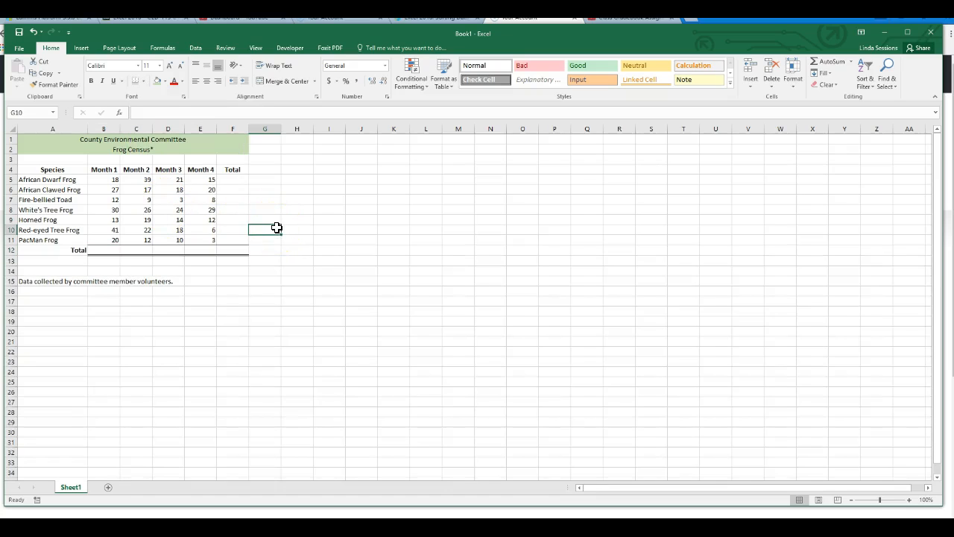
Total the African Dwarf Frog row in F5 with AutoSum over B5:E5 and fill the formula down to F11.
click(230, 179)
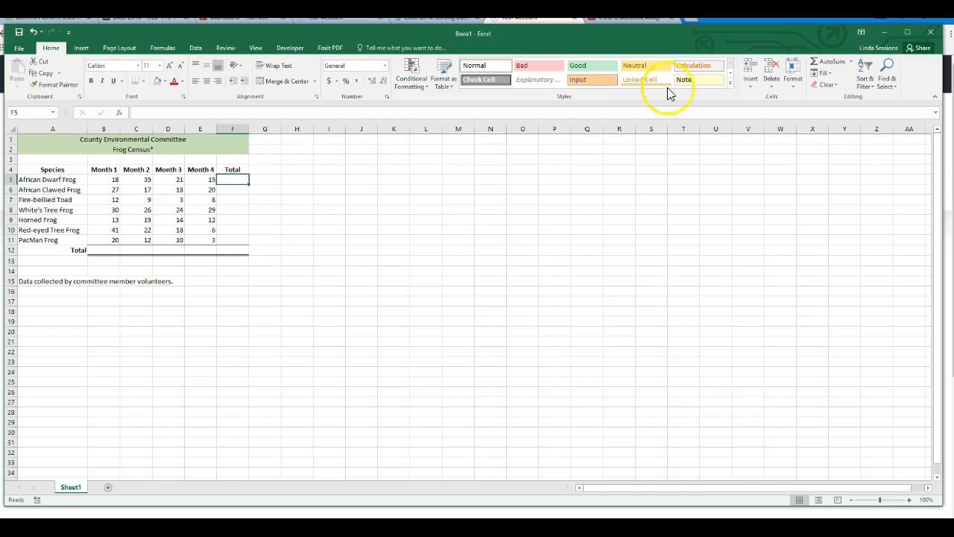
click(847, 63)
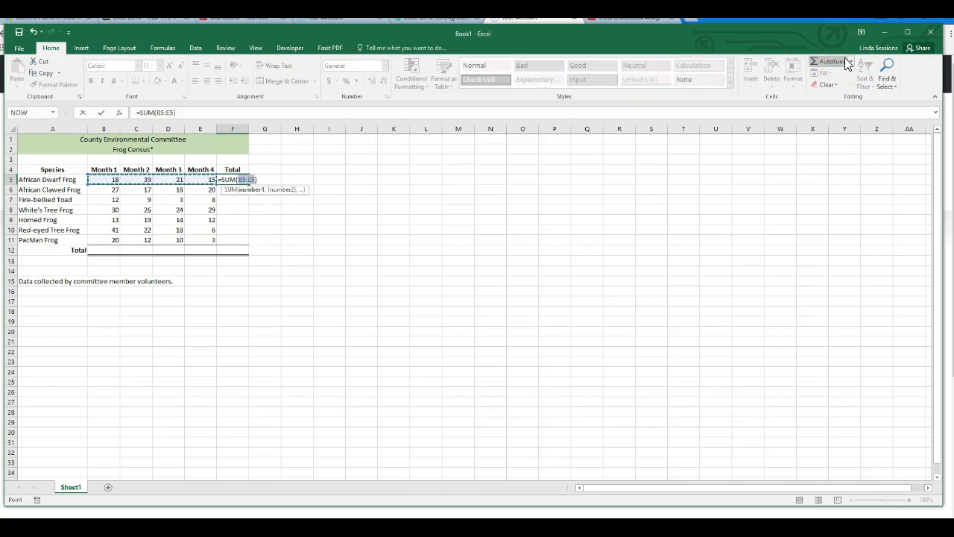
key(Return)
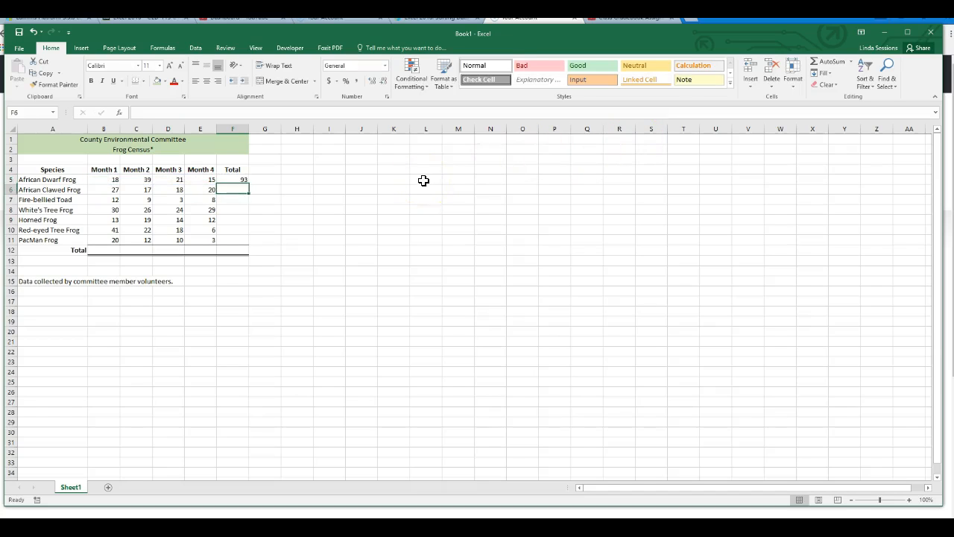
click(231, 179)
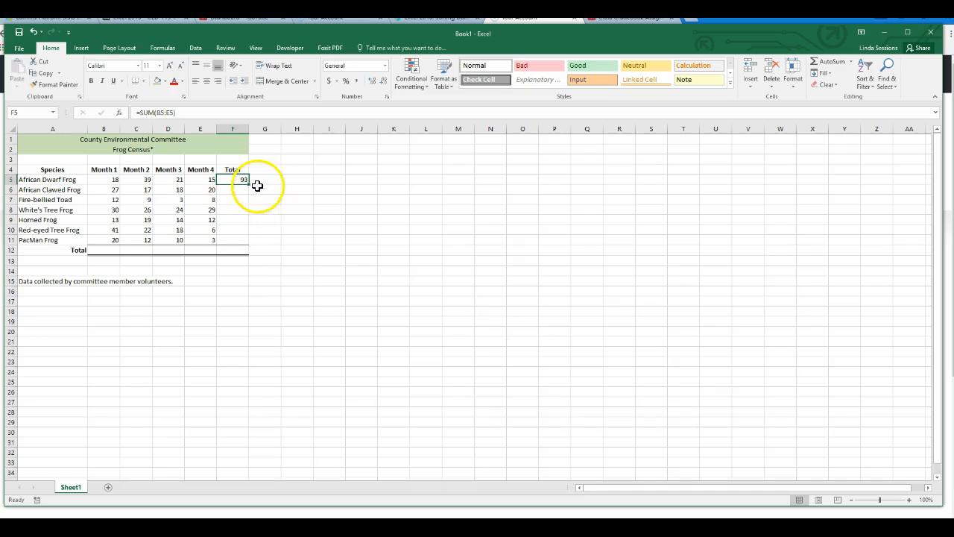
drag(250, 185, 247, 245)
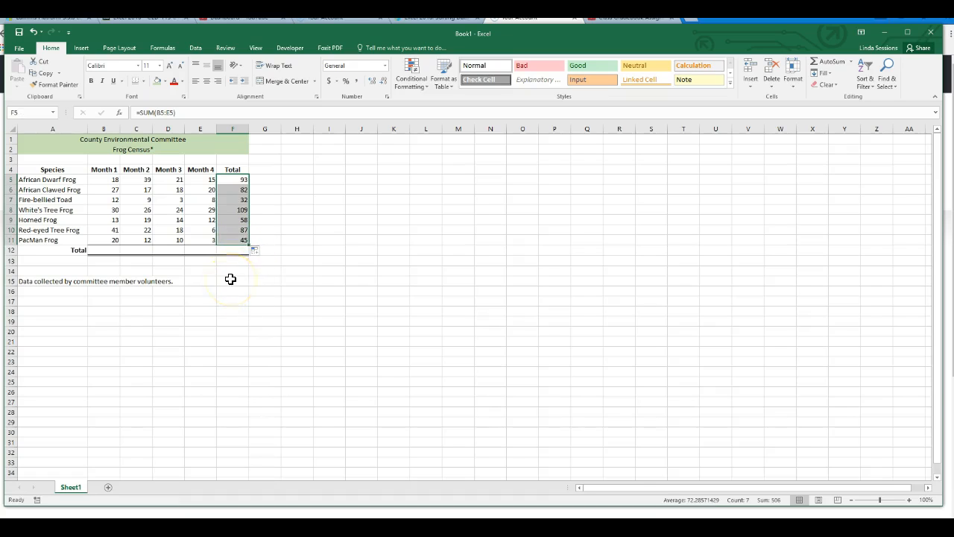
click(230, 279)
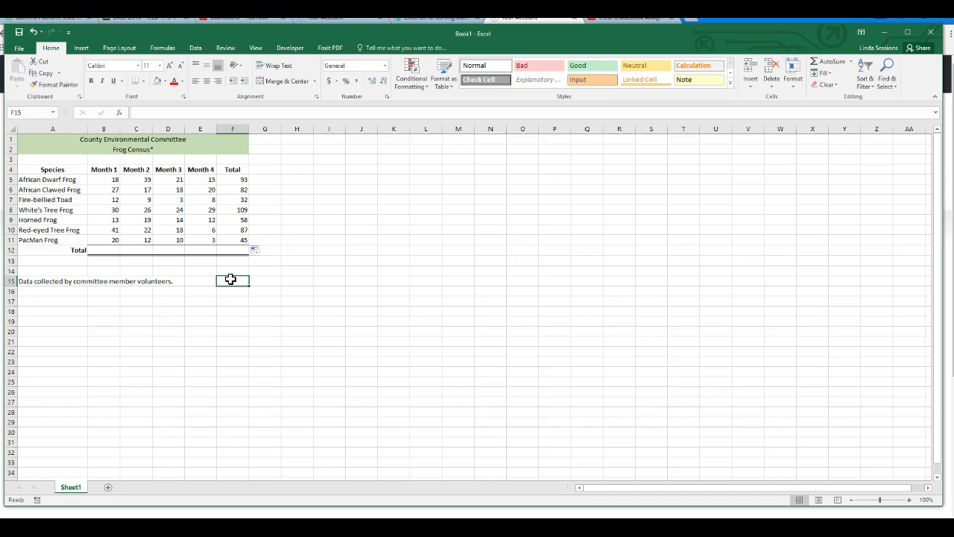
Total the Month 1 column in B12 with AutoSum over B5:B11 and fill the formula across to F12.
click(100, 249)
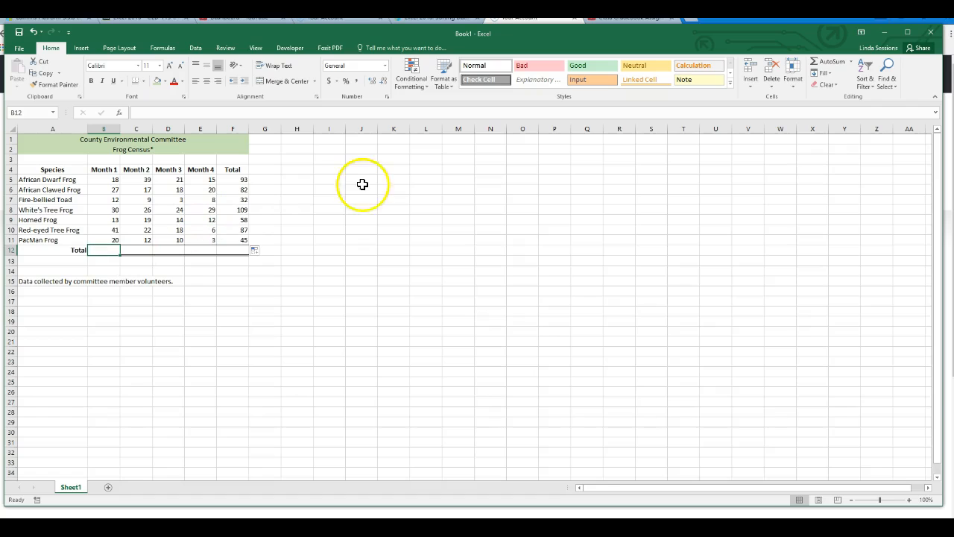
click(825, 64)
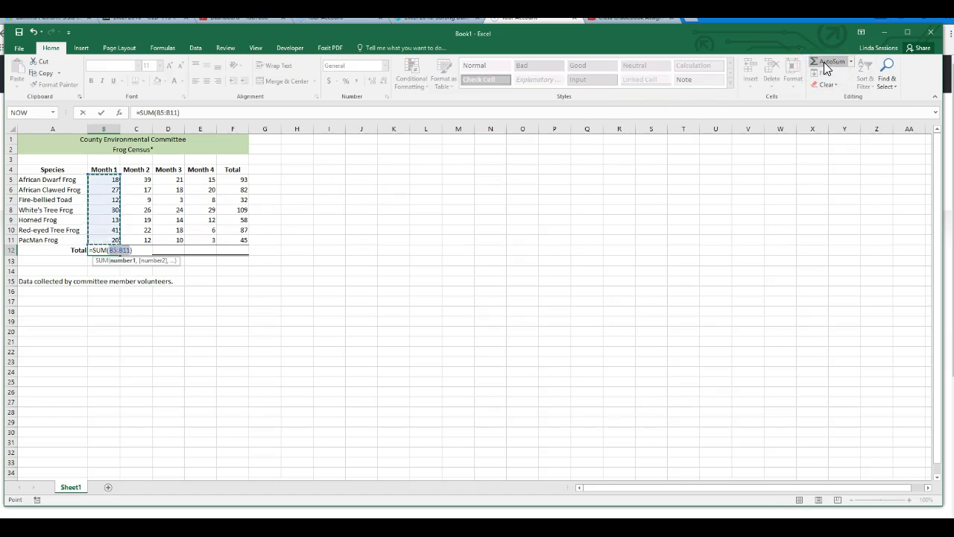
key(Return)
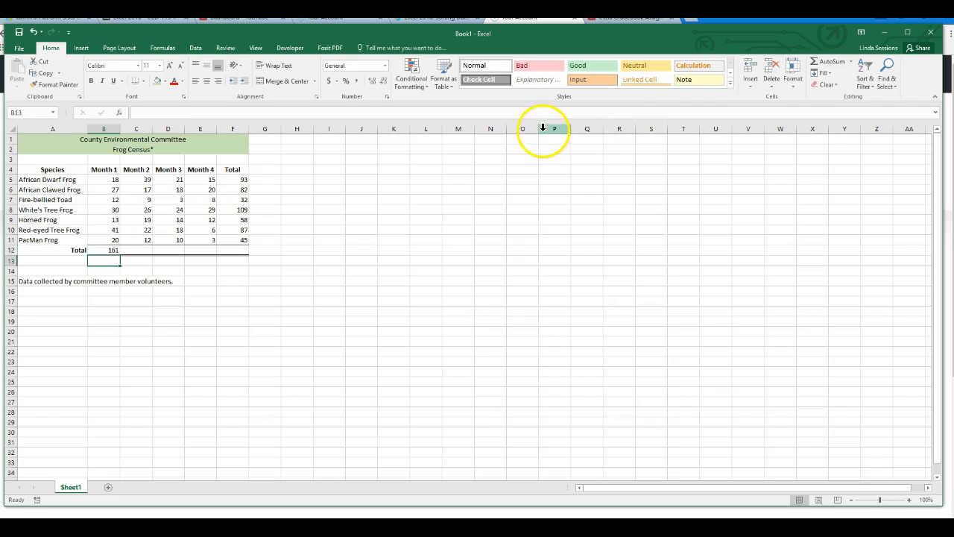
click(98, 249)
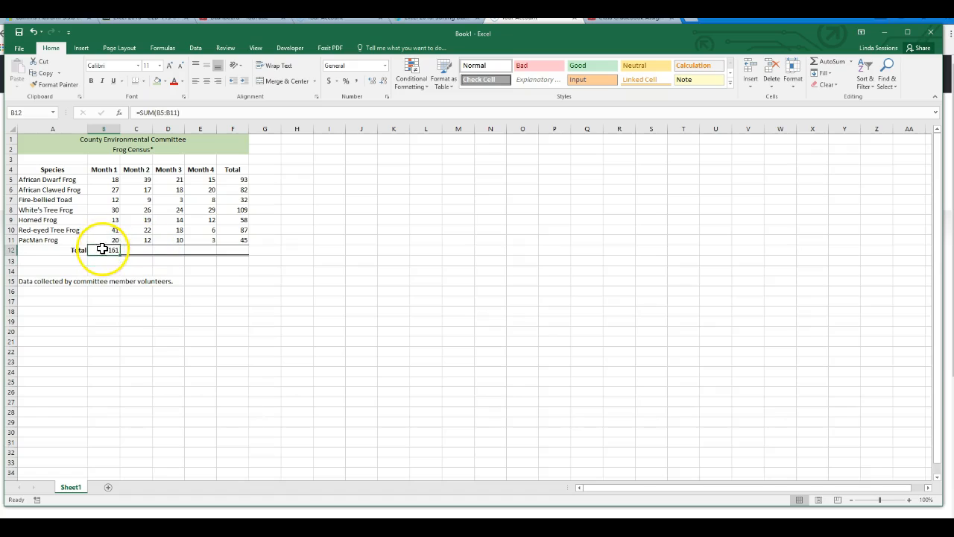
drag(118, 254, 242, 261)
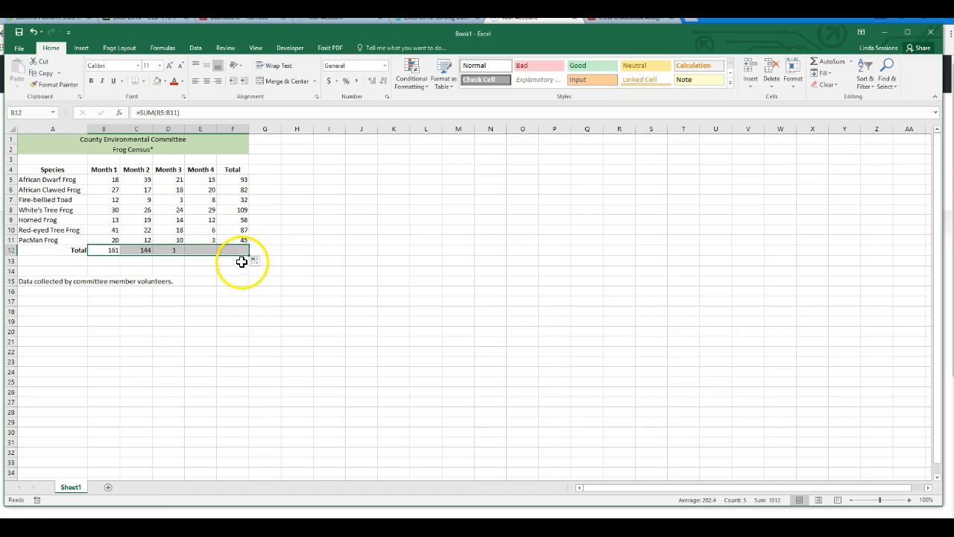
click(352, 252)
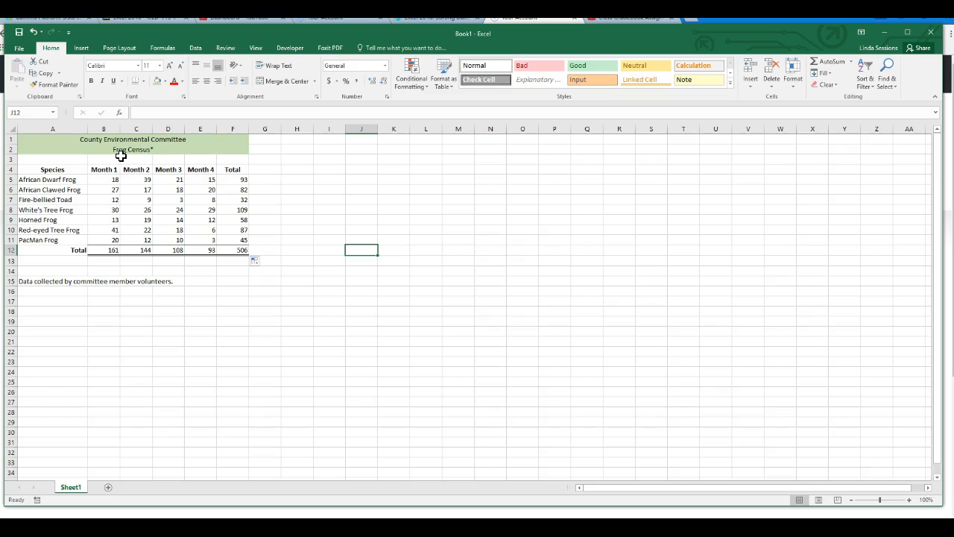
Show the worksheet's formulas to check the SUM ranges, and switch back to displaying values.
key(ctrl+grave)
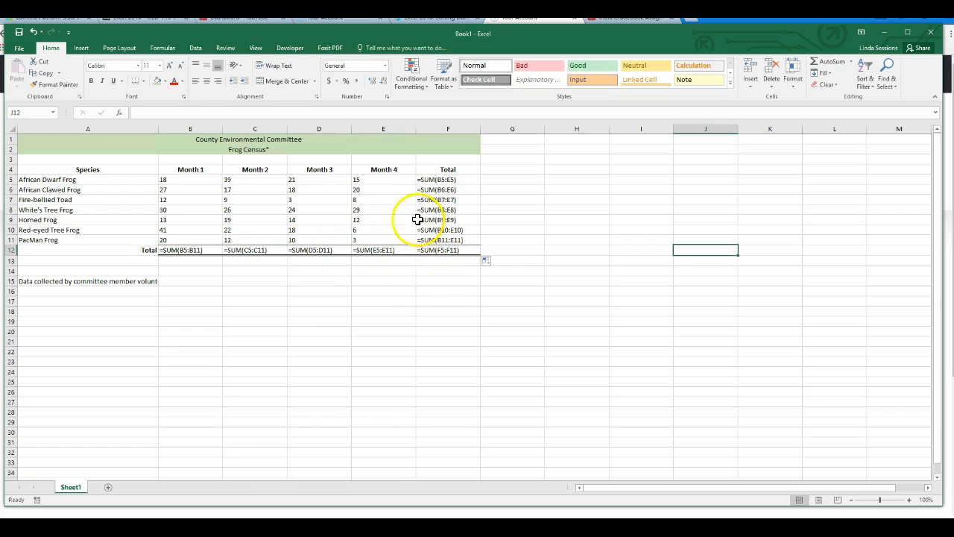
click(164, 49)
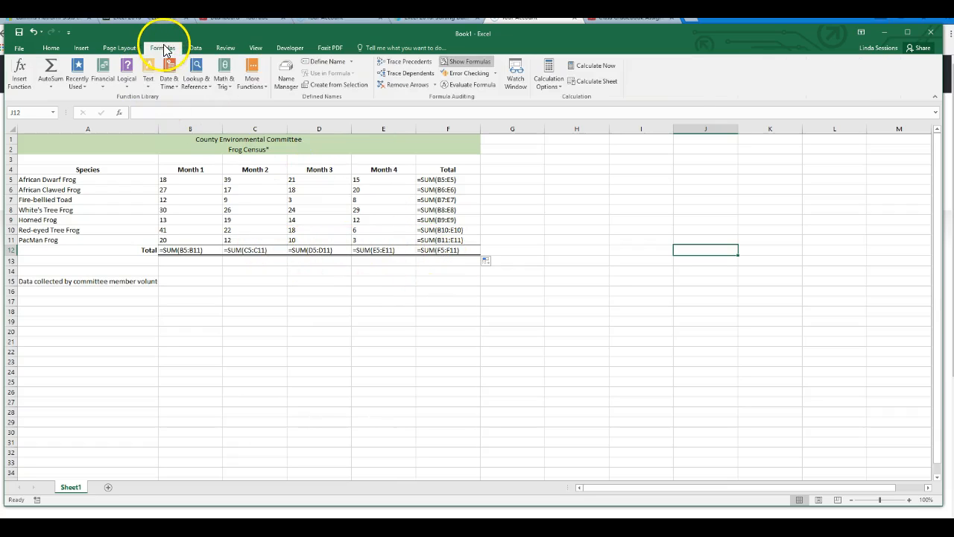
click(457, 66)
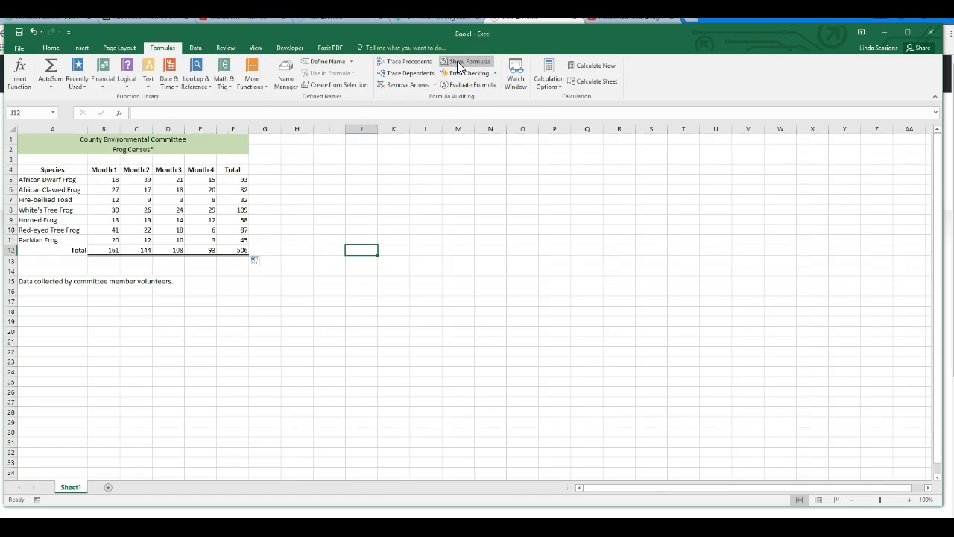
Set the page orientation to landscape and scale the sheet to fit 1 page wide by 1 page tall.
click(119, 48)
click(115, 82)
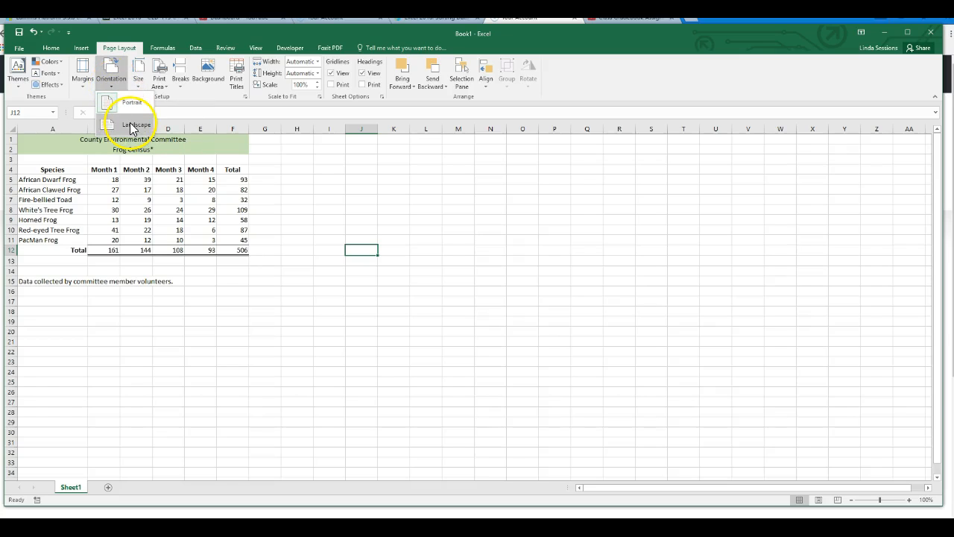
click(131, 126)
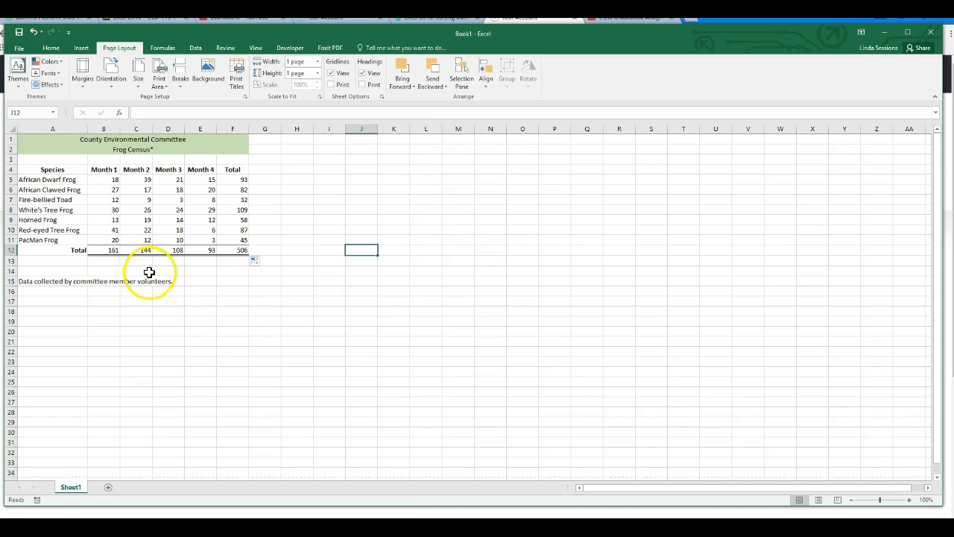
Check the worksheet's page layout in the print preview and return to the sheet without printing.
click(19, 49)
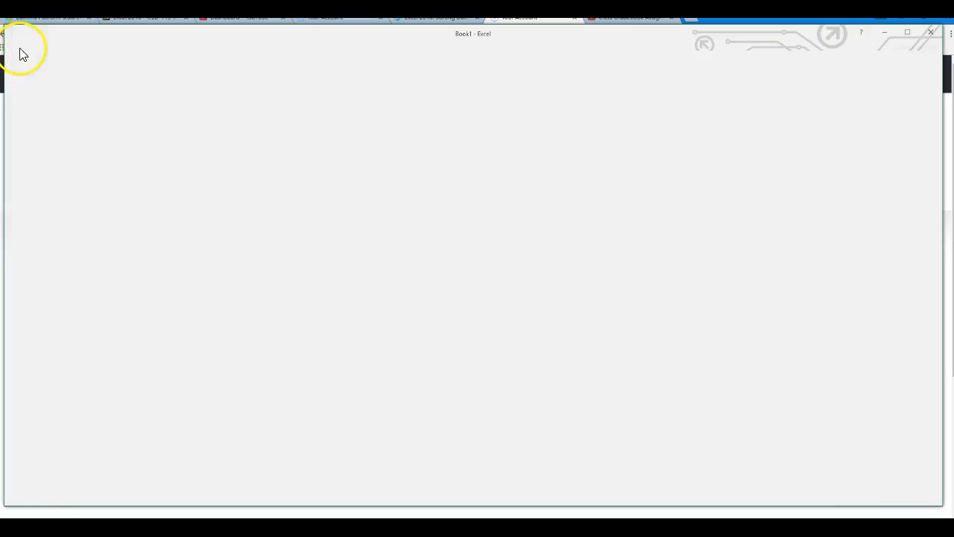
click(28, 165)
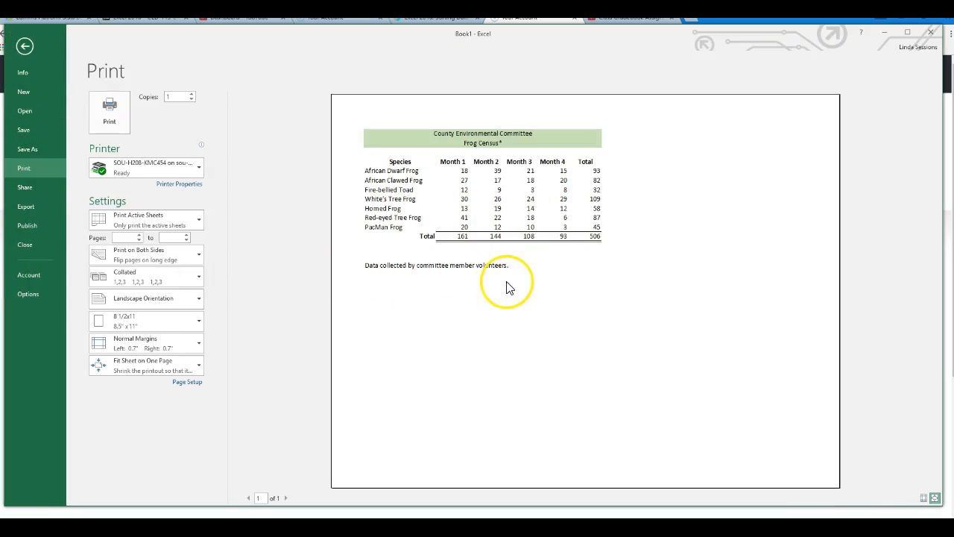
key(Escape)
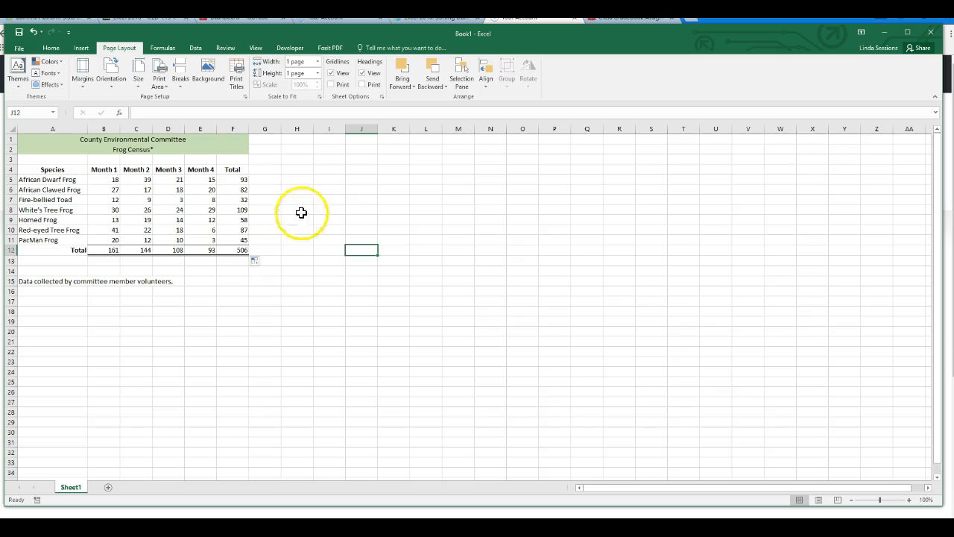
Add a page header with "Your Name" left, "Frog Census" centred and the date 4/18/17 right, and return to Normal view.
click(81, 49)
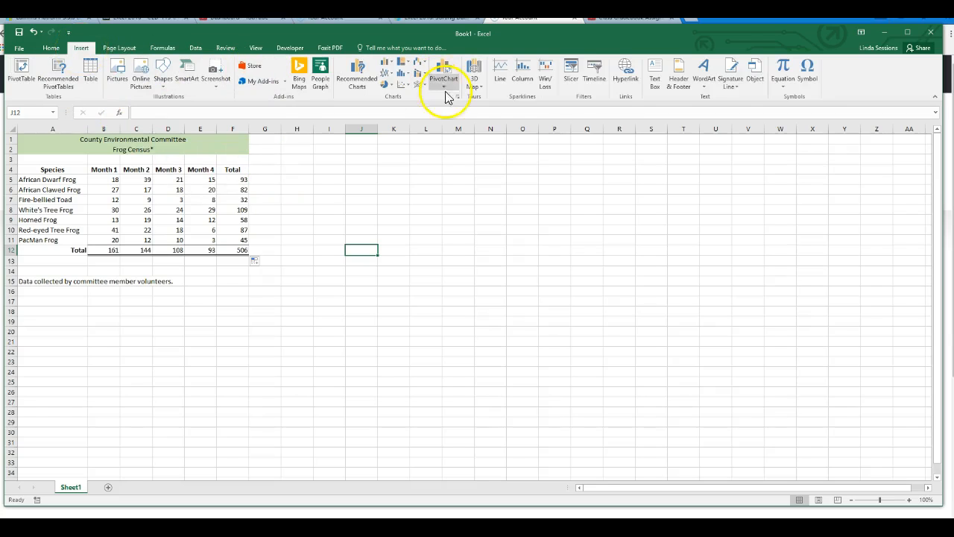
click(679, 80)
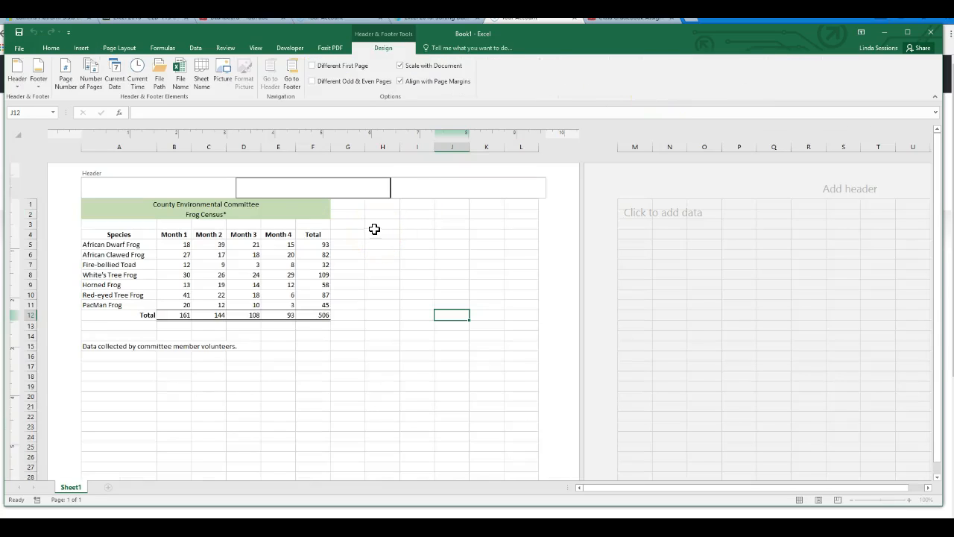
click(113, 192)
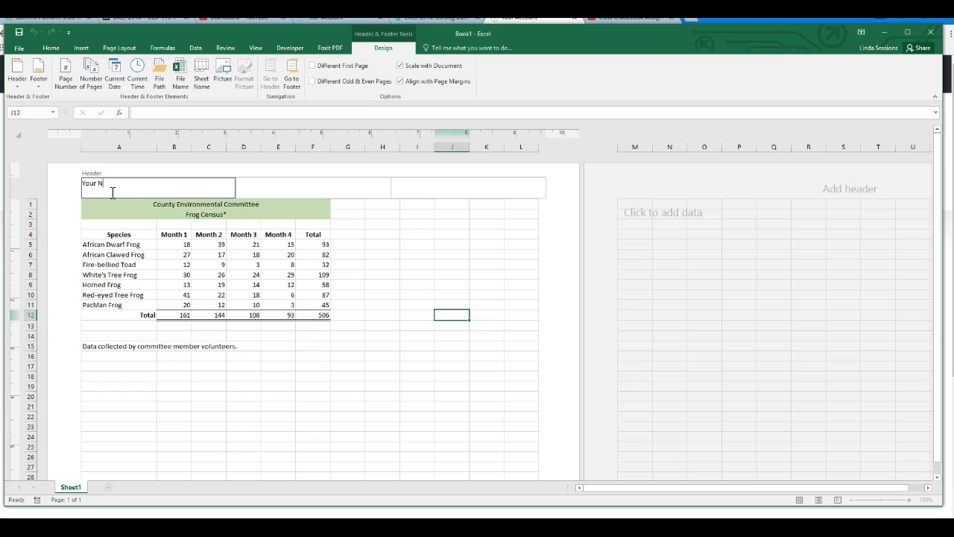
key(Tab)
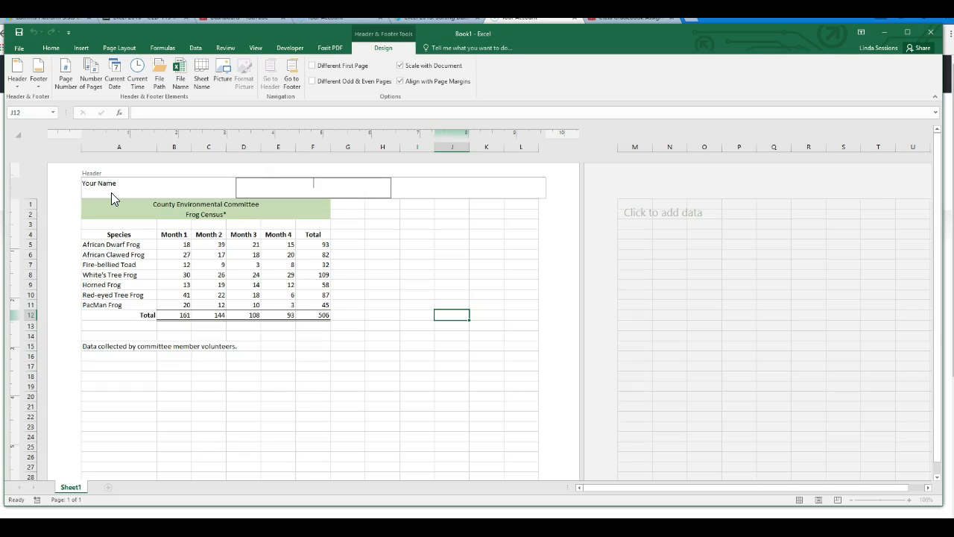
text(Frog Census)
key(Tab)
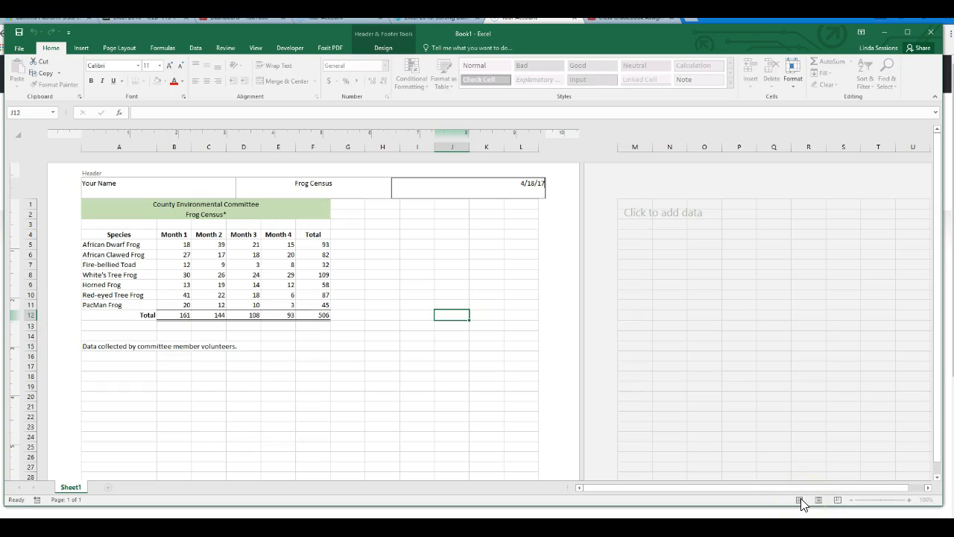
click(417, 245)
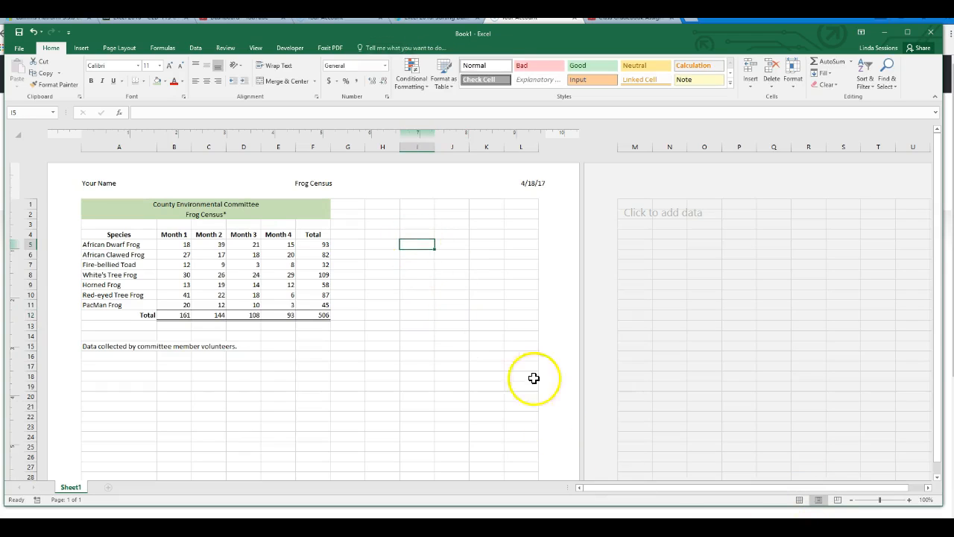
click(799, 499)
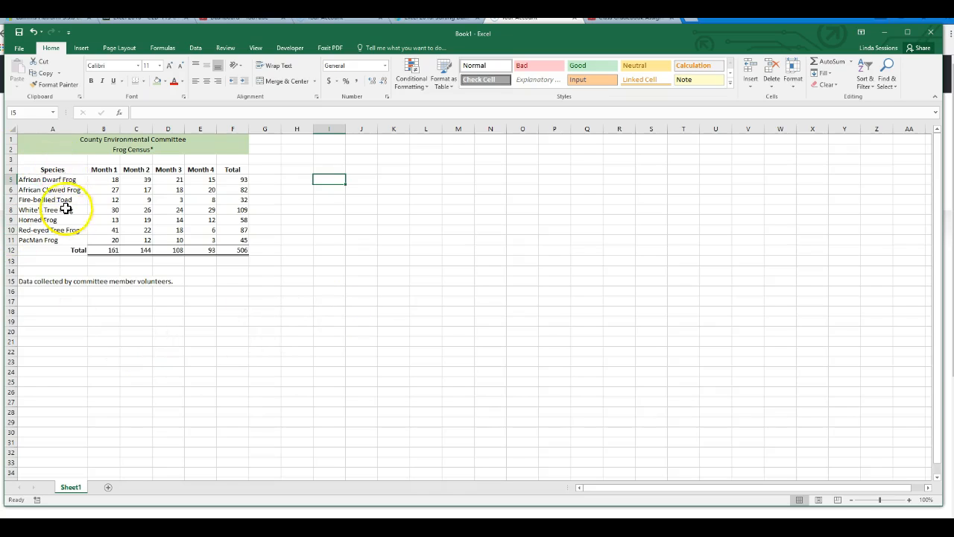
Insert a 3-D clustered column chart from the species and monthly counts in A4:E11, leaving out the totals.
drag(47, 169, 200, 240)
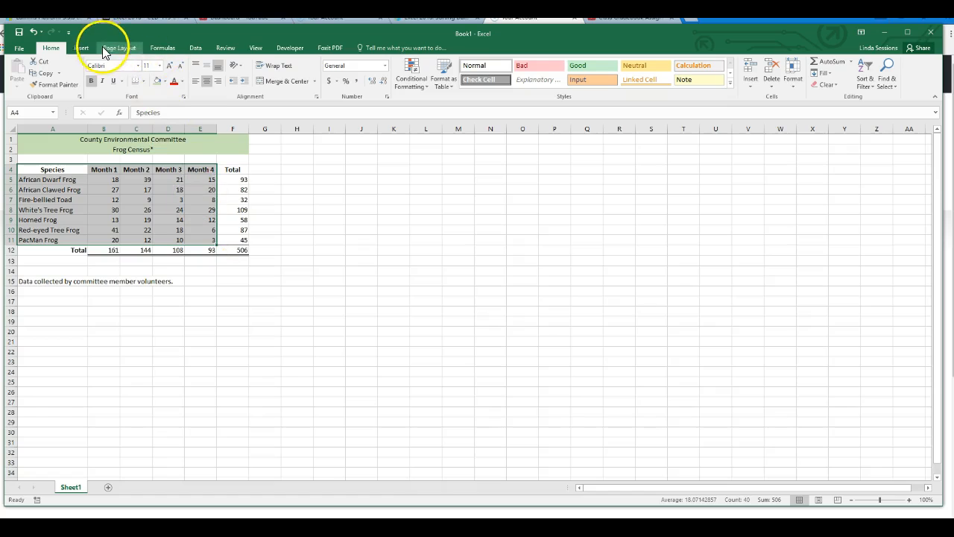
click(81, 48)
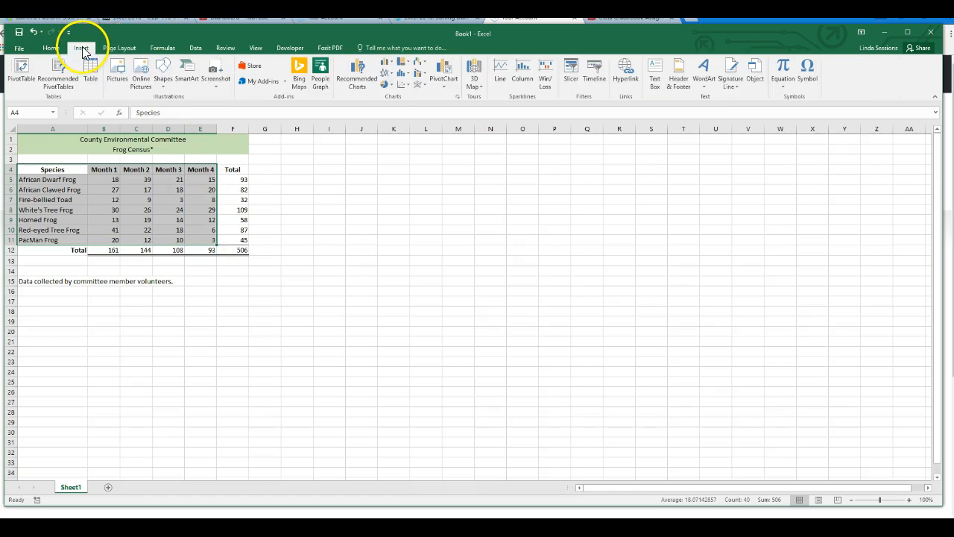
click(389, 64)
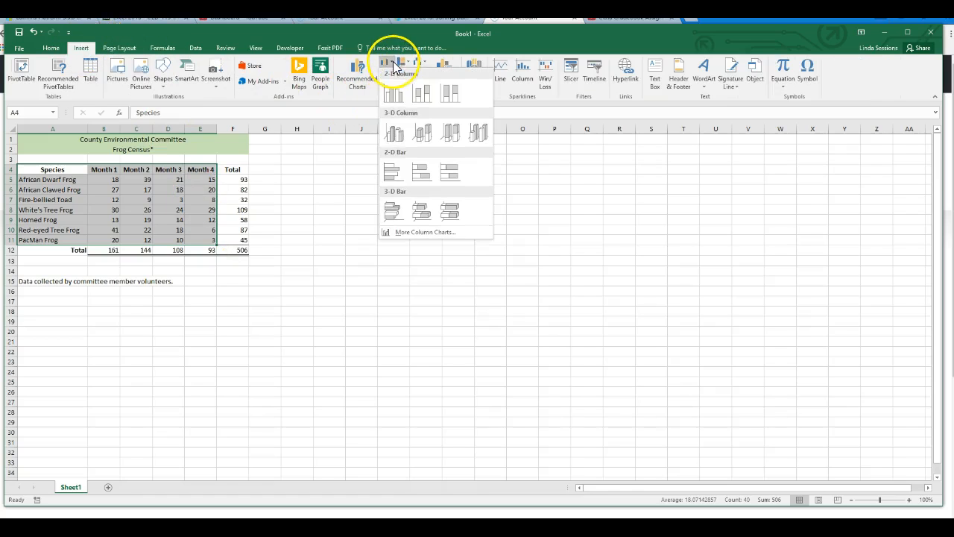
click(395, 135)
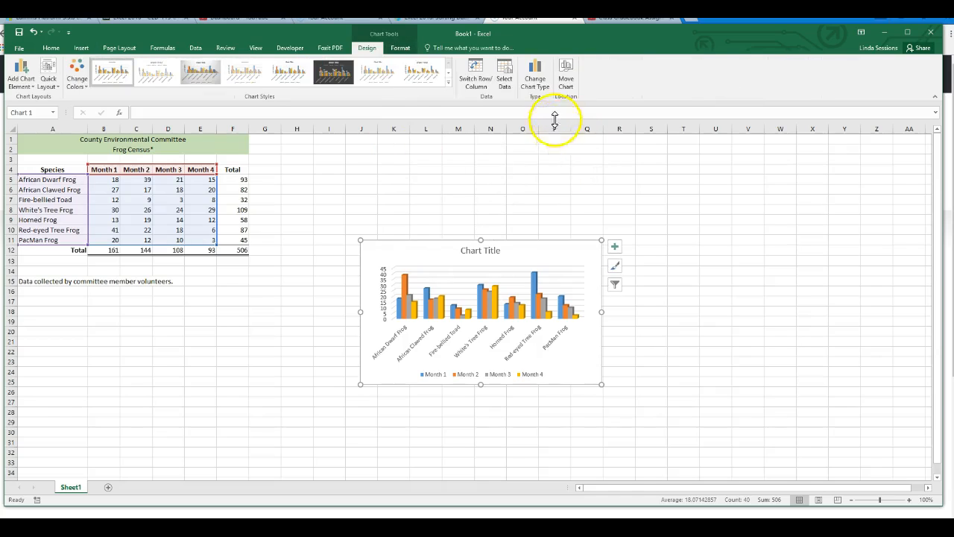
Move the column chart to its own new sheet, keeping the name Chart1.
click(567, 74)
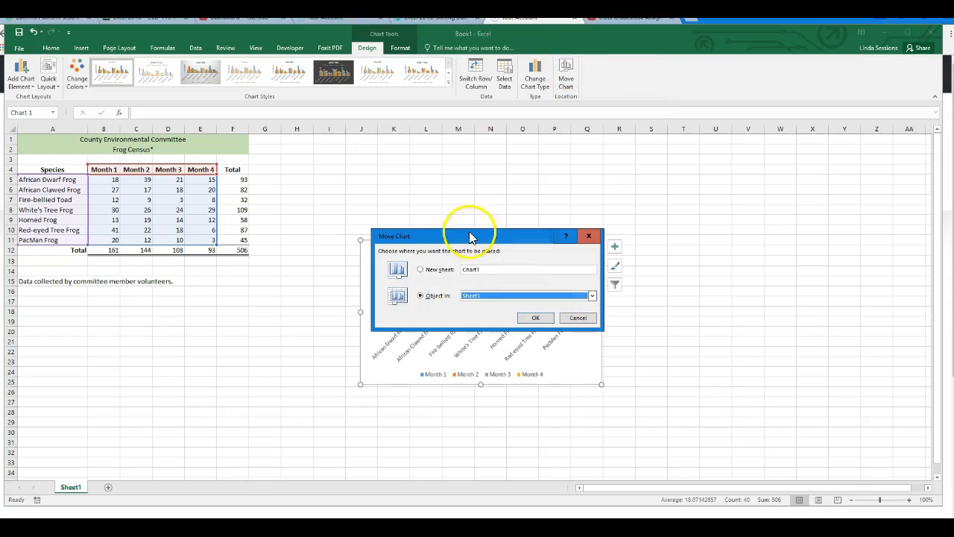
click(420, 269)
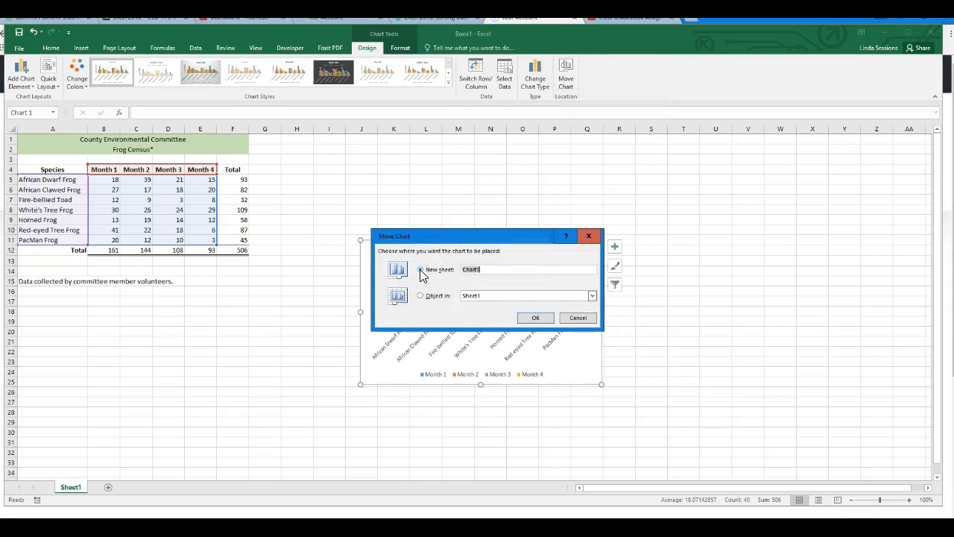
click(534, 320)
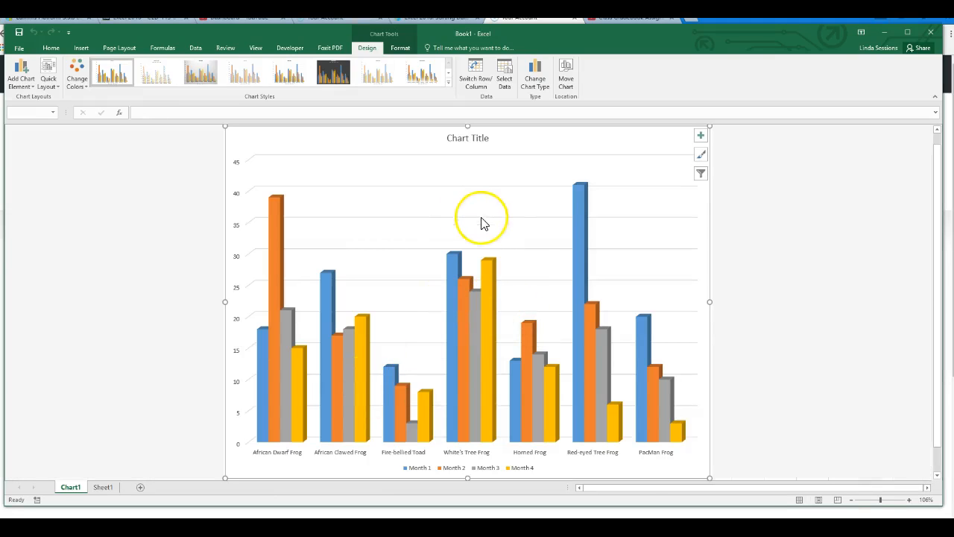
Change the chart title to "Frog Census".
click(477, 142)
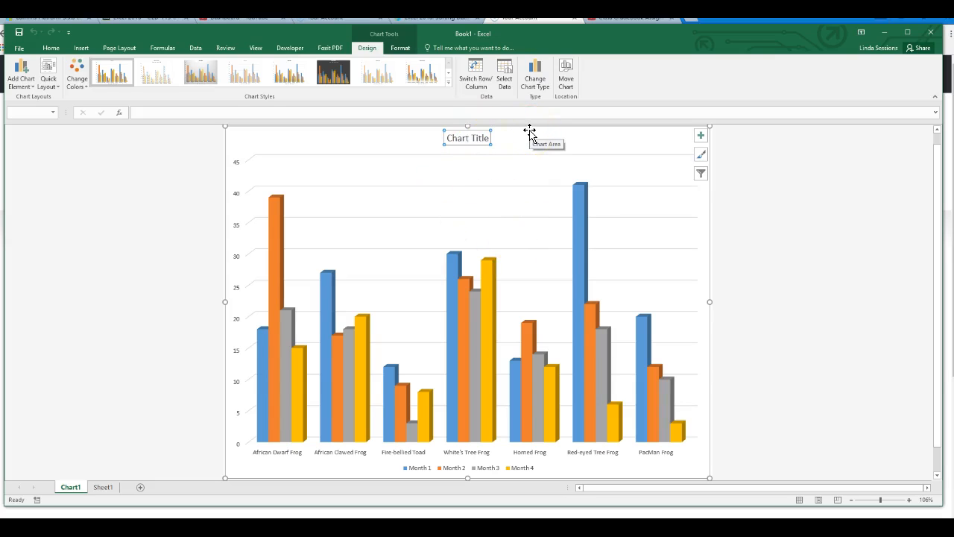
text(Fr)
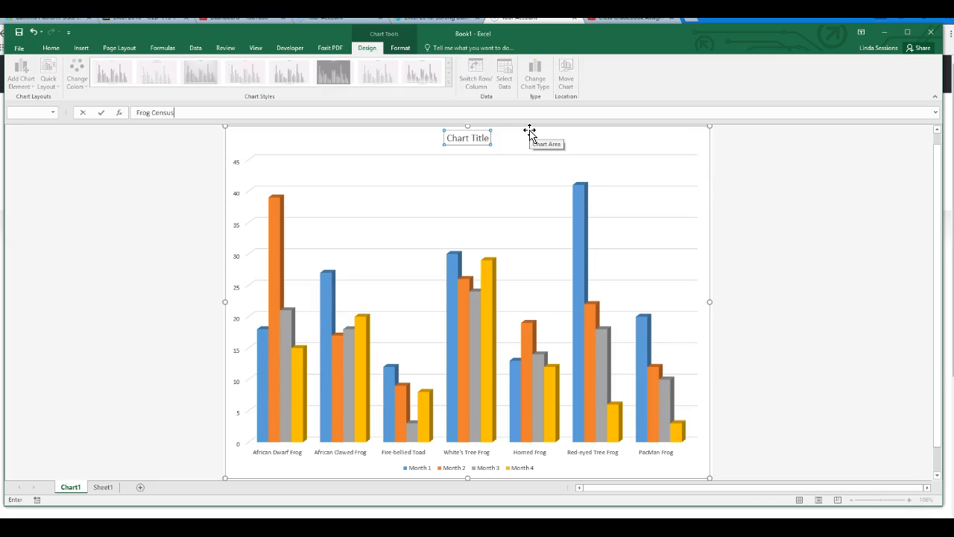
text(og Census)
key(Return)
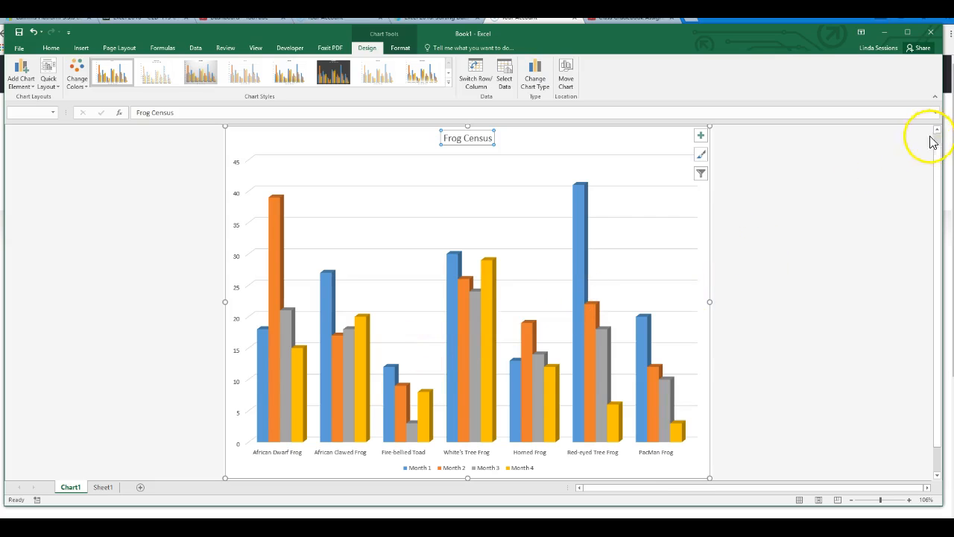
Apply the first quick layout, which places the month legend to the right of the columns.
mouse_move(939, 164)
mouse_down()
mouse_move(938, 204)
mouse_move(936, 156)
mouse_up()
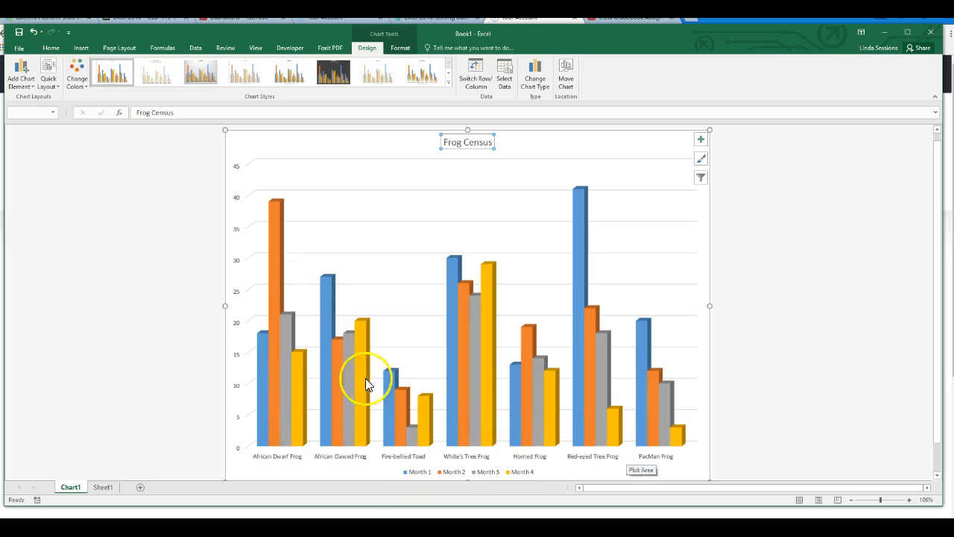
click(50, 84)
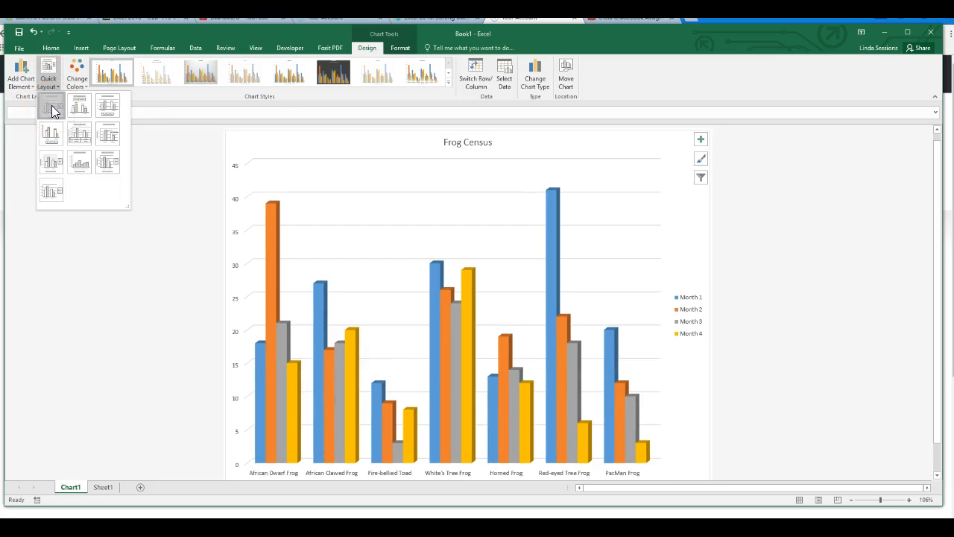
click(51, 108)
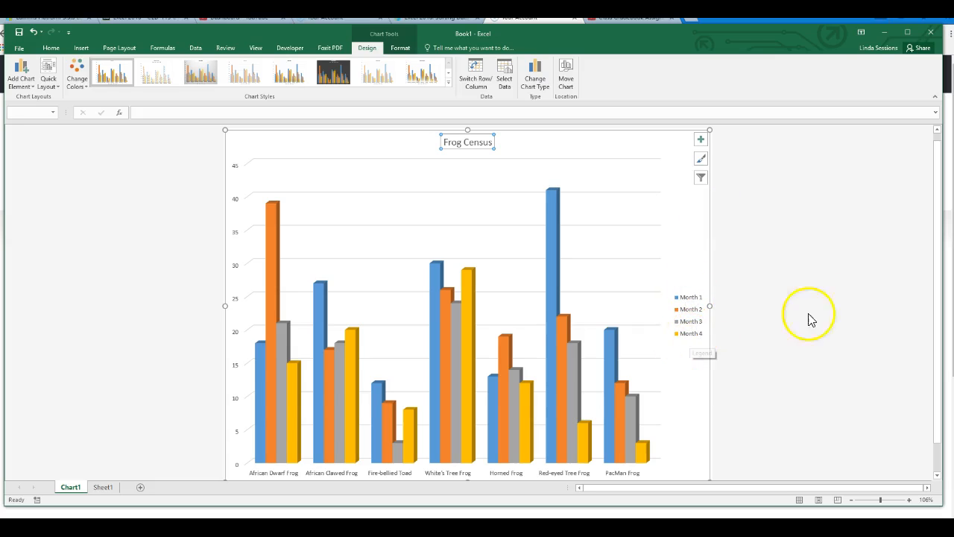
drag(939, 259, 942, 276)
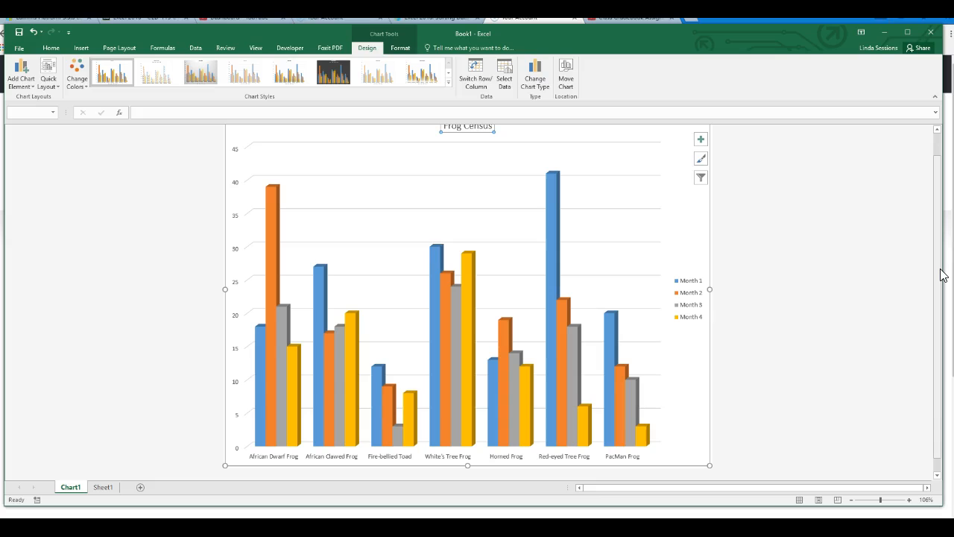
Apply the eighth chart style, with columns fading at the base, and compare the chart sheet with the data on Sheet1.
click(422, 79)
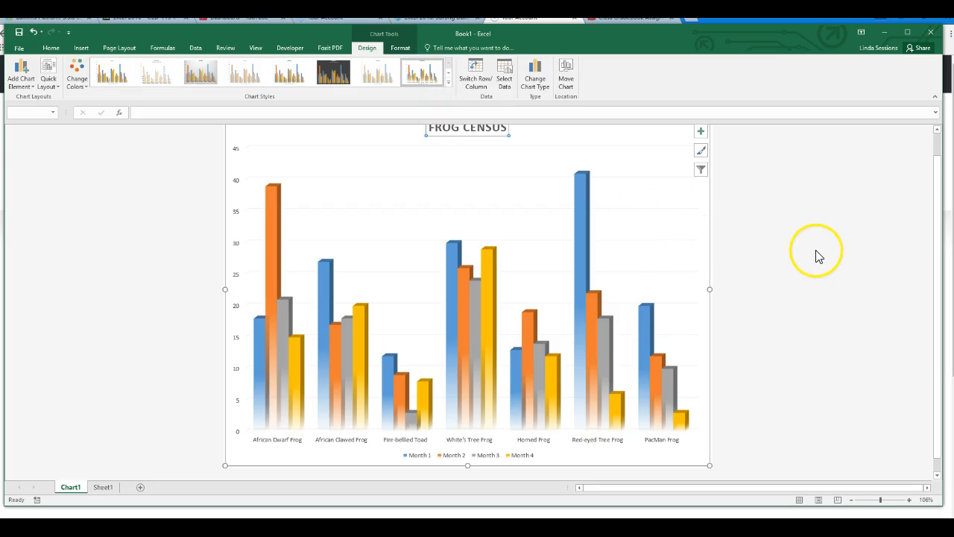
drag(937, 330, 926, 292)
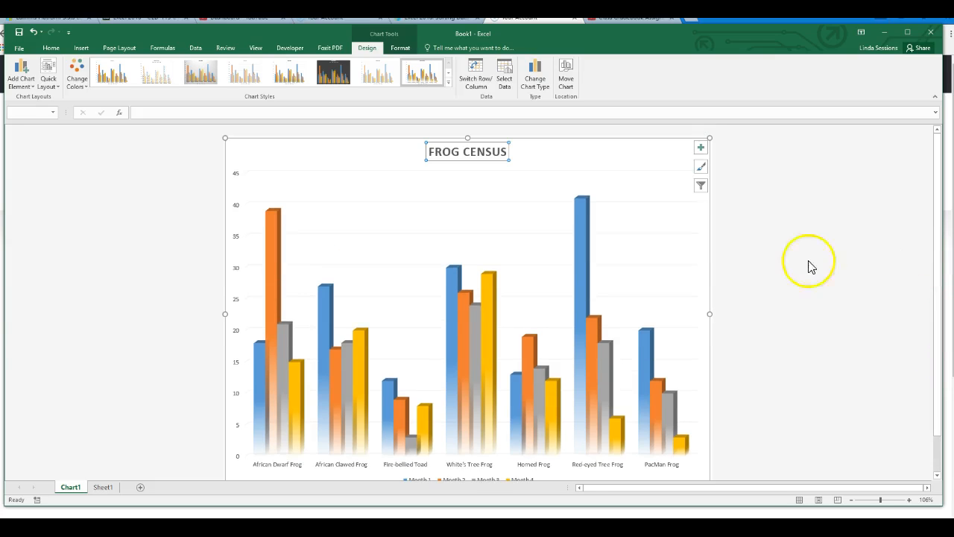
click(105, 490)
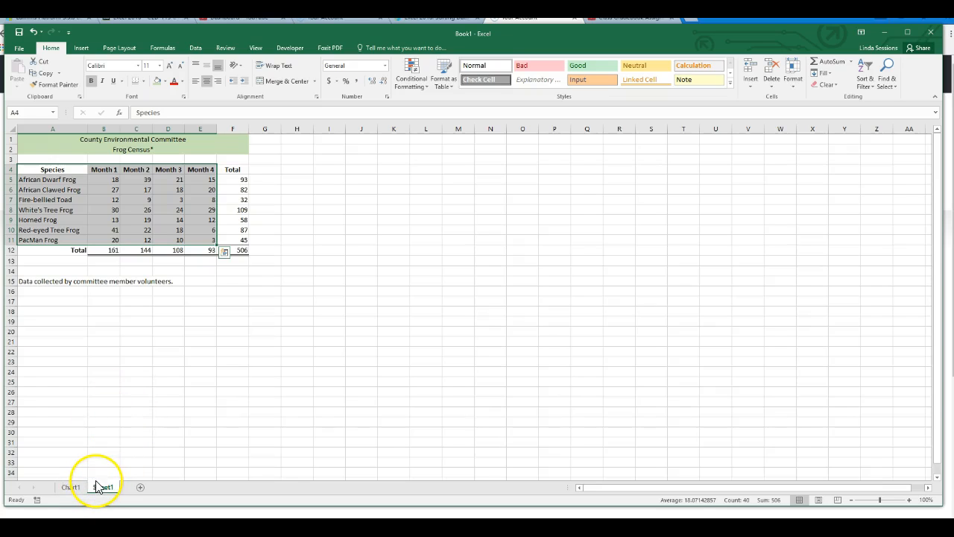
click(68, 490)
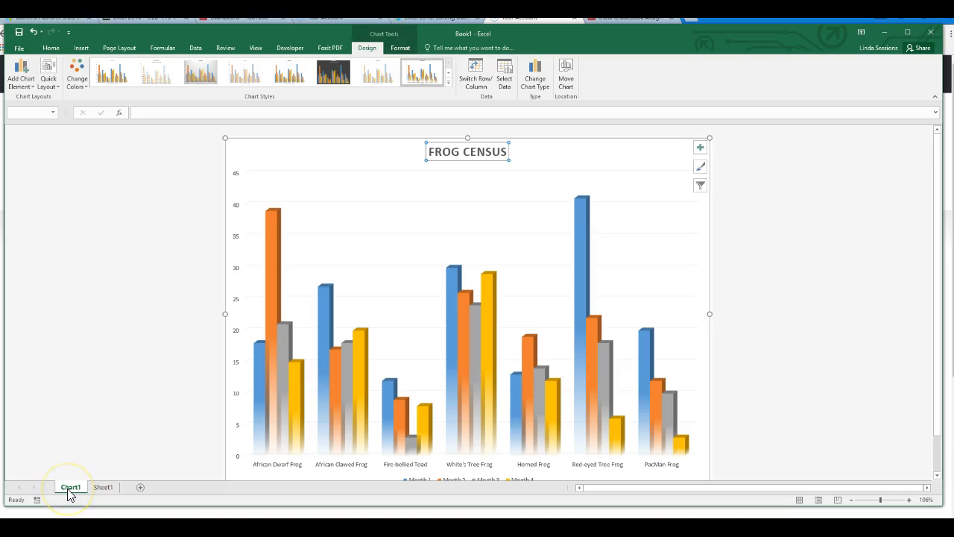